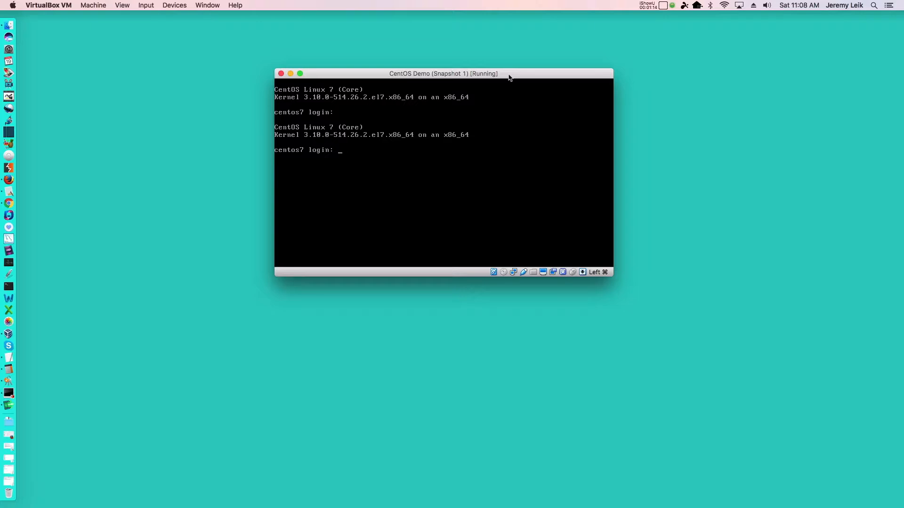
Log in to the CentOS virtual machine as demo with the account password and run ifconfig to list its network interfaces.
left_click(487, 115)
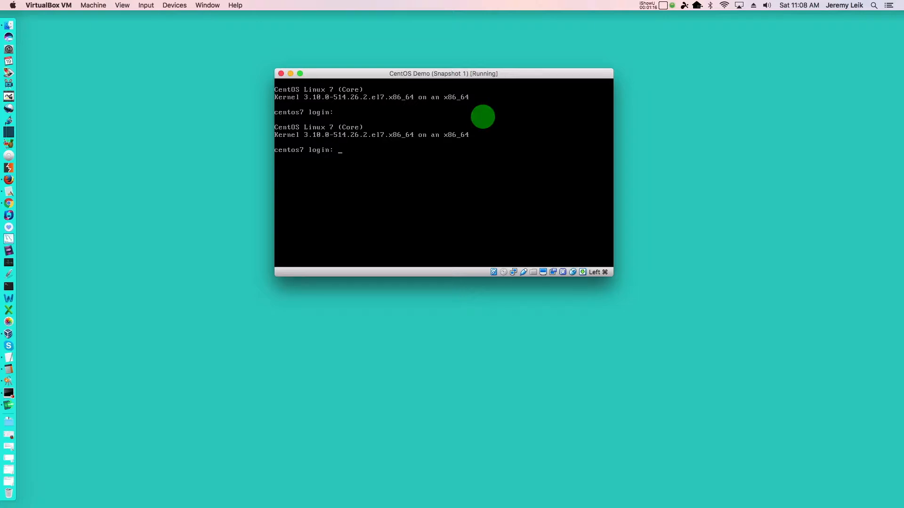
type("demo")
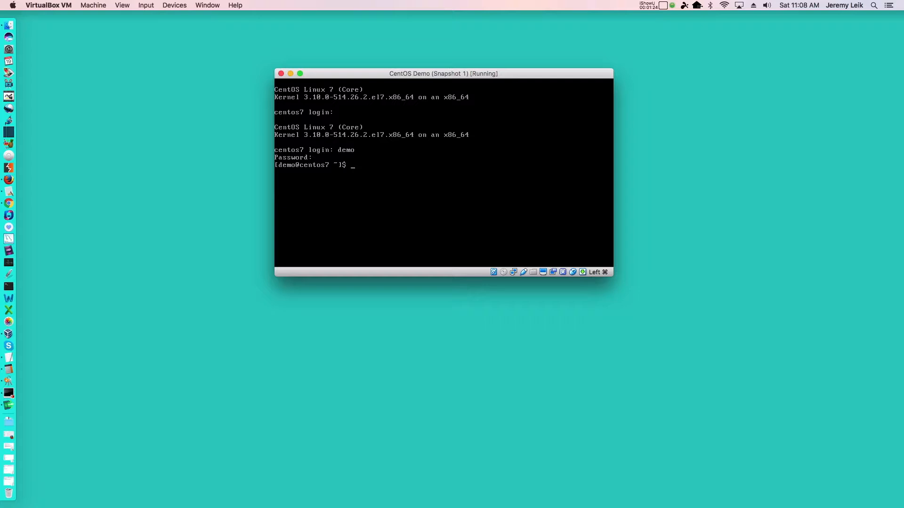
type("ifconfig")
key("Return")
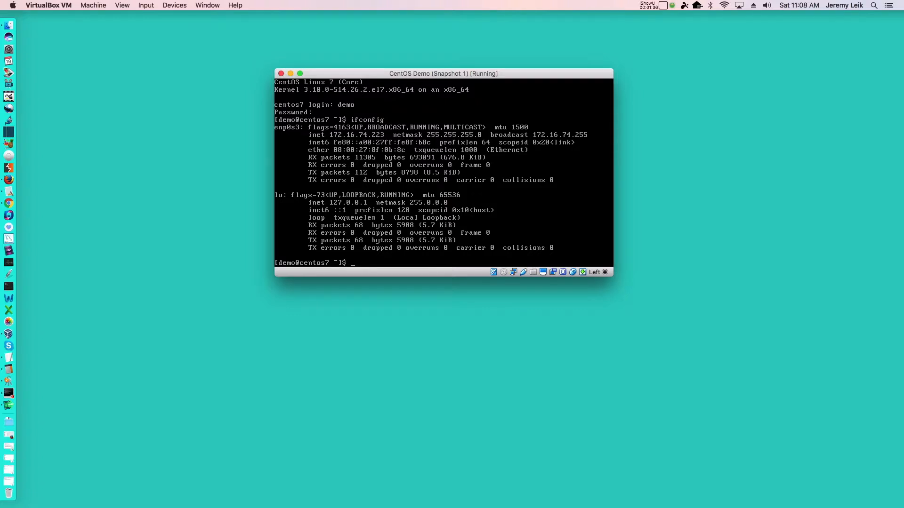
Release input from the virtual machine and switch to the Mac's Terminal app using a Spotlight search for "term".
key("super")
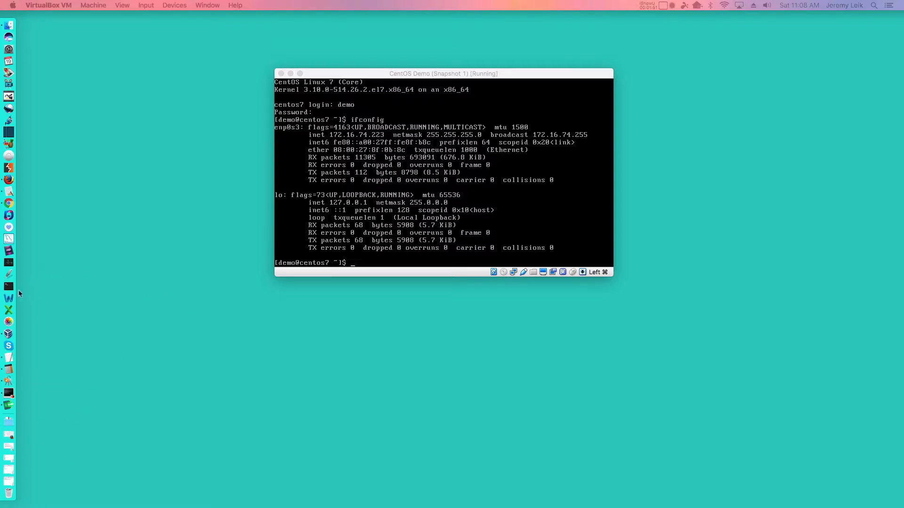
key("super+space")
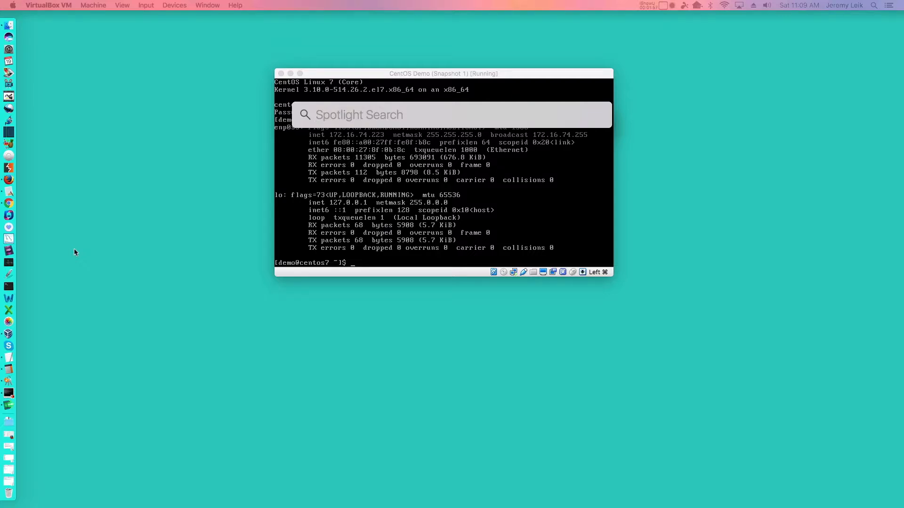
type("term")
key("Return")
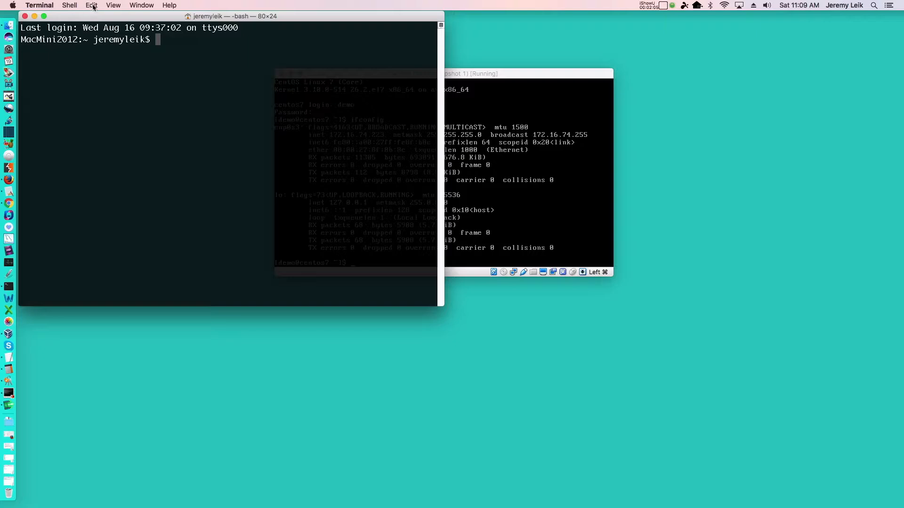
Enlarge the Terminal text several sizes and expand the window to fill the screen.
key("super+plus")
key("super+plus")
key("super+plus")
key("super+plus")
key("super+plus")
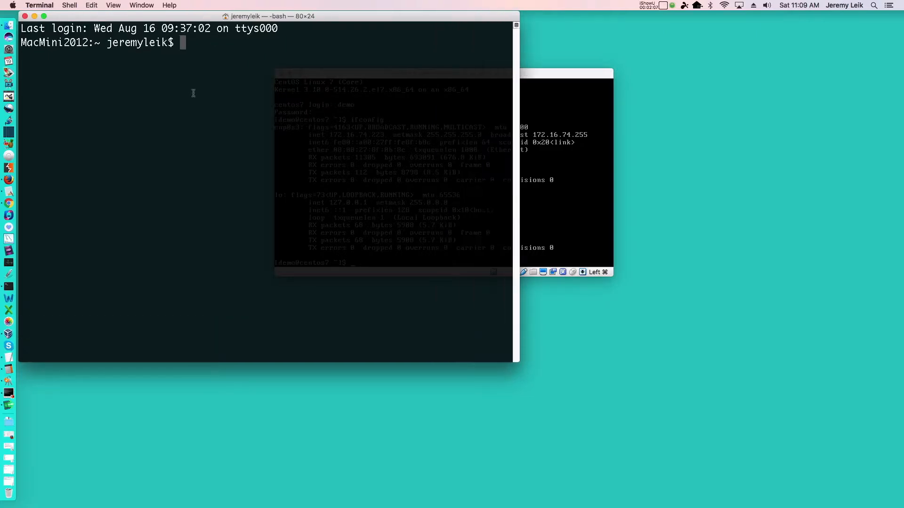
key("super+plus")
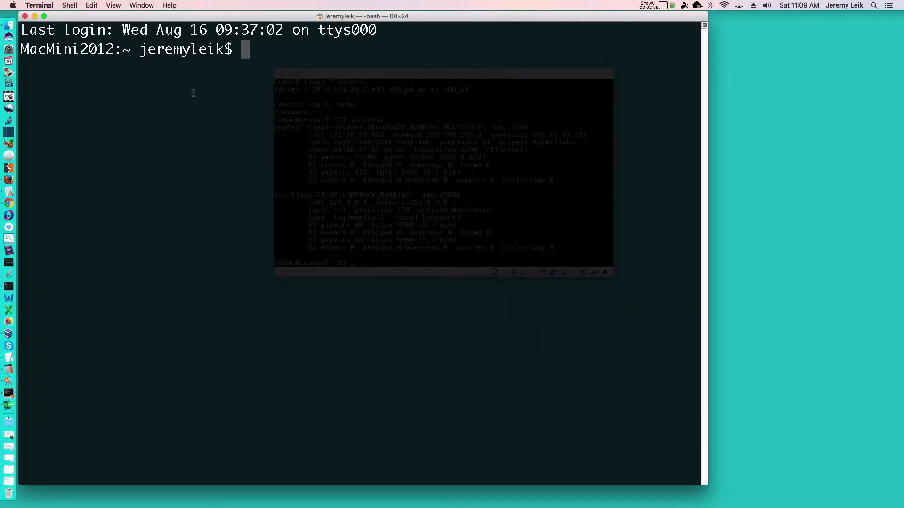
key("super+plus")
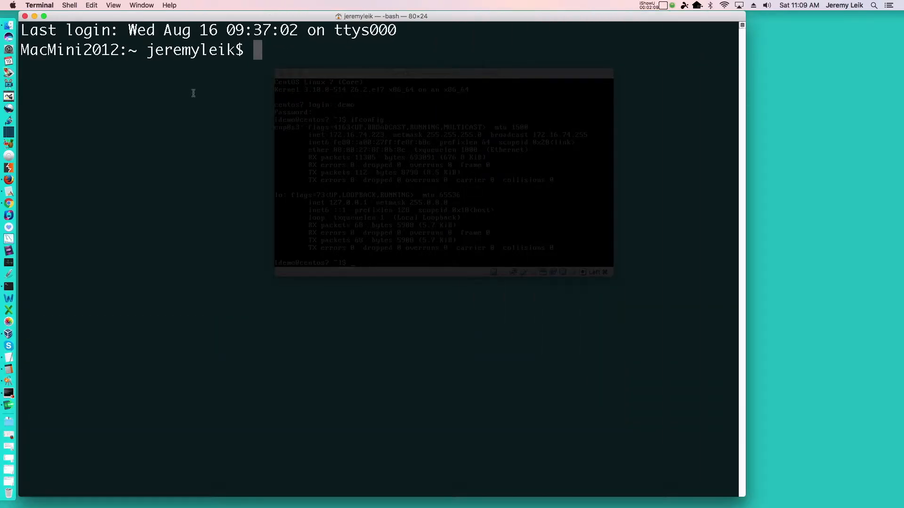
double_click(252, 17)
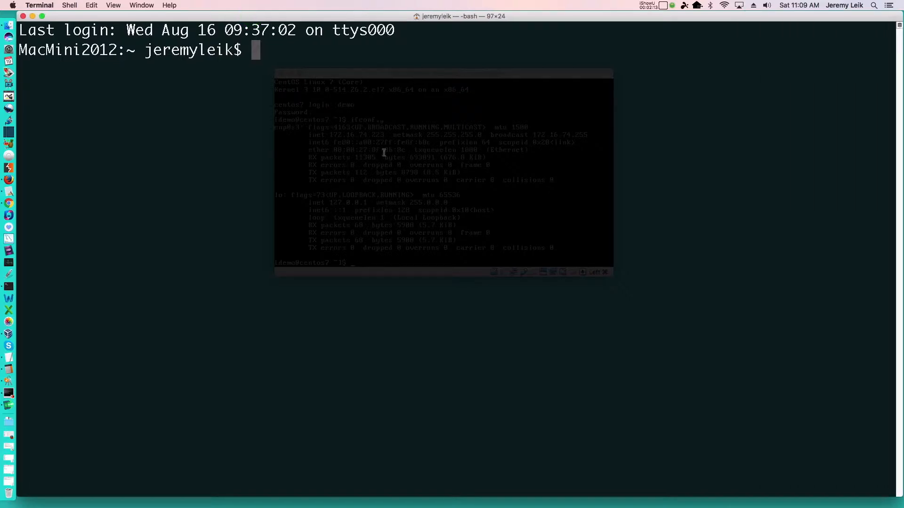
left_click(410, 155)
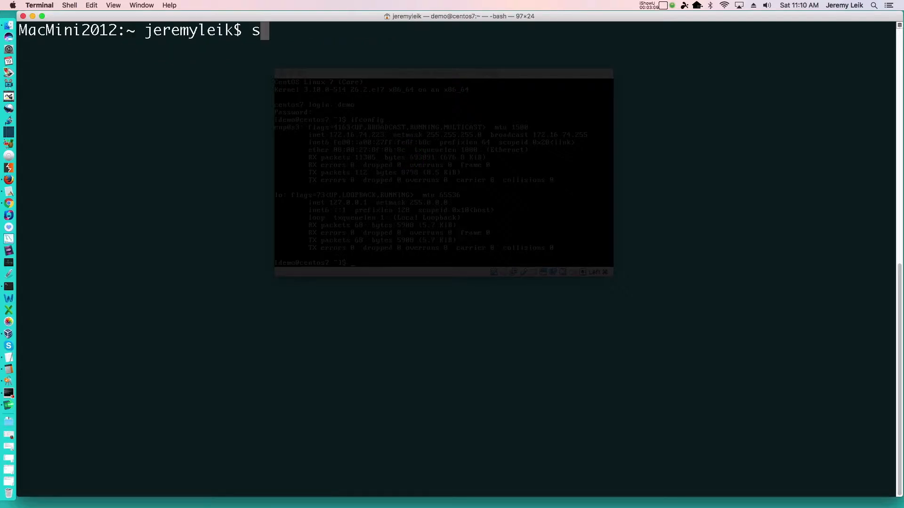
type("dh")
key("BackSpace")
key("BackSpace")
type("sh")
key("BackSpace")
key("BackSpace")
key("BackSpace")
type("ssh root@172.16.74.223")
key("Return")
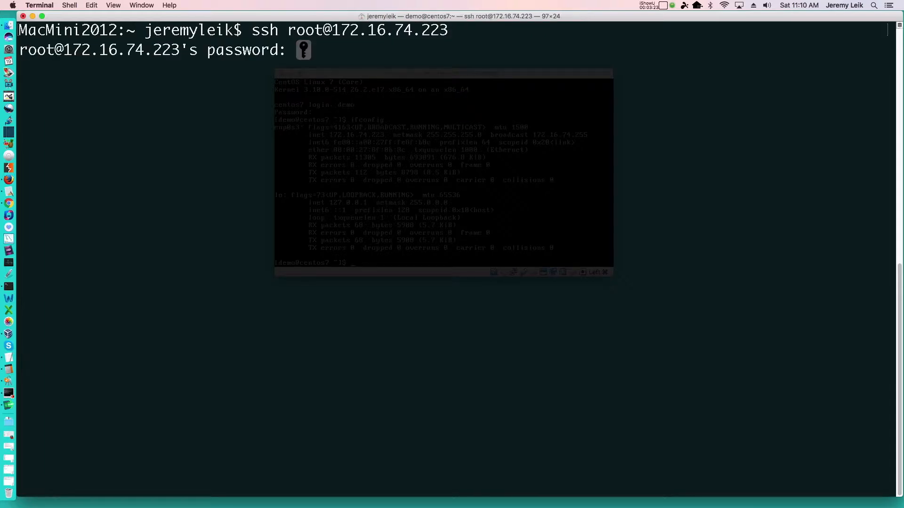
key("Return")
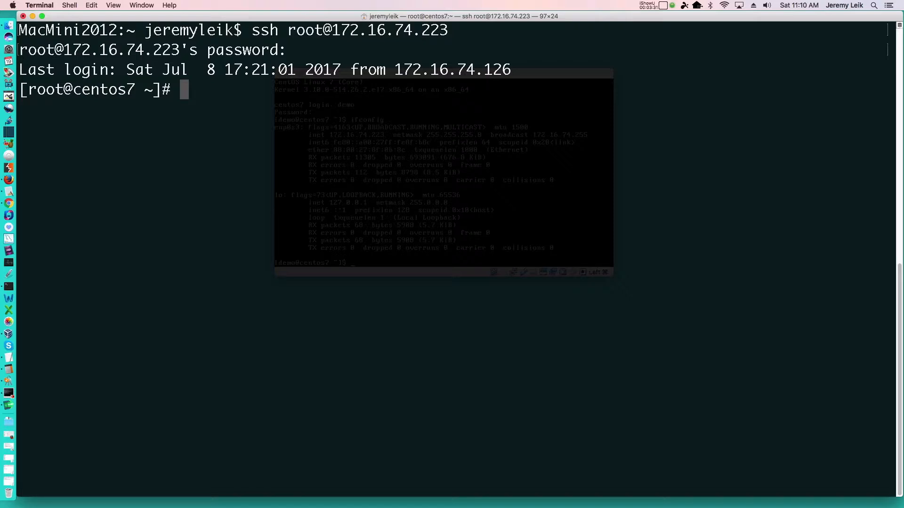
key("ctrl+l")
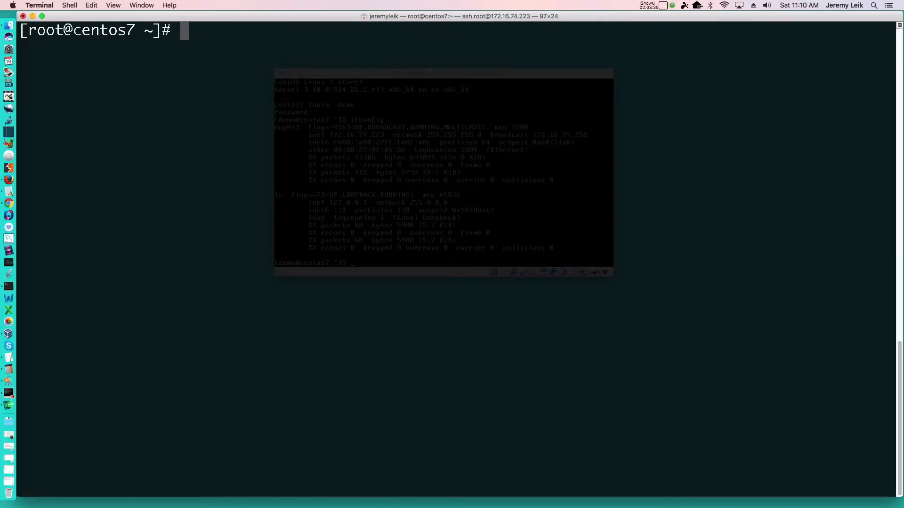
Update all installed packages on the server with yum -y update, then clear the terminal.
key("super+Tab")
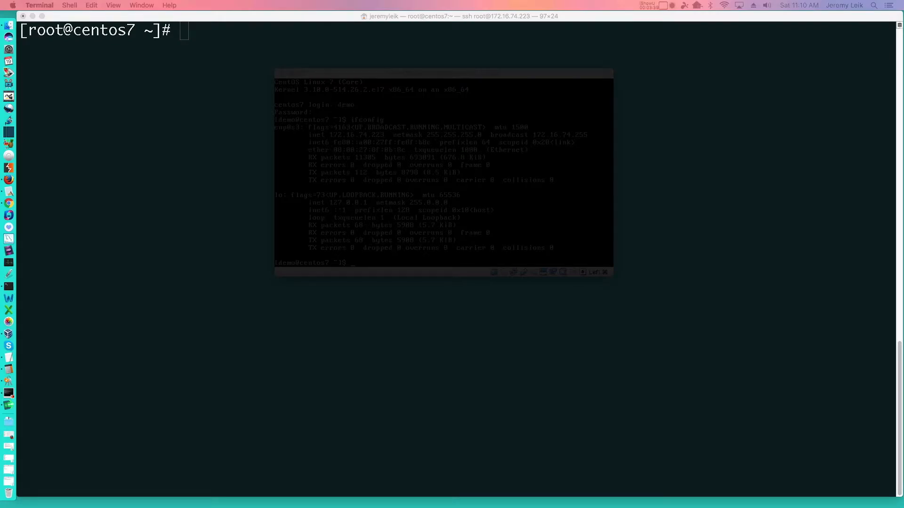
left_click(679, 169)
type("yum -y update")
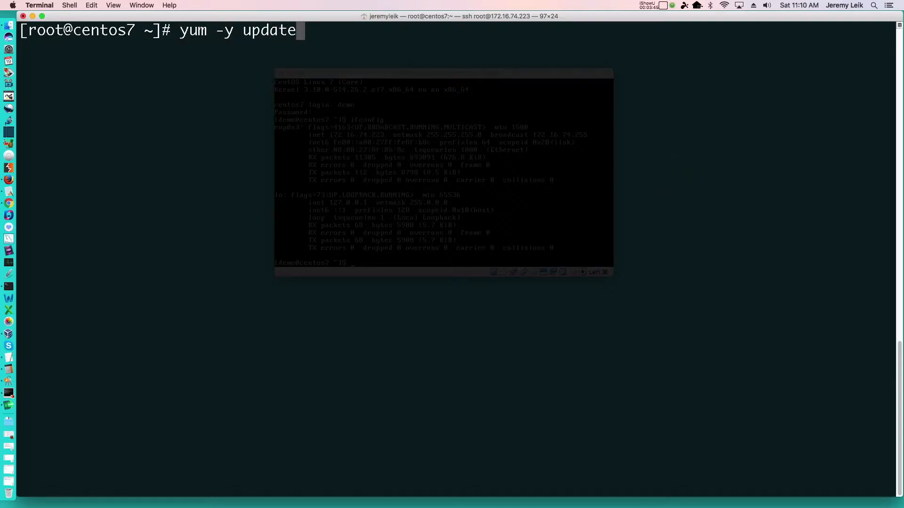
key("Return")
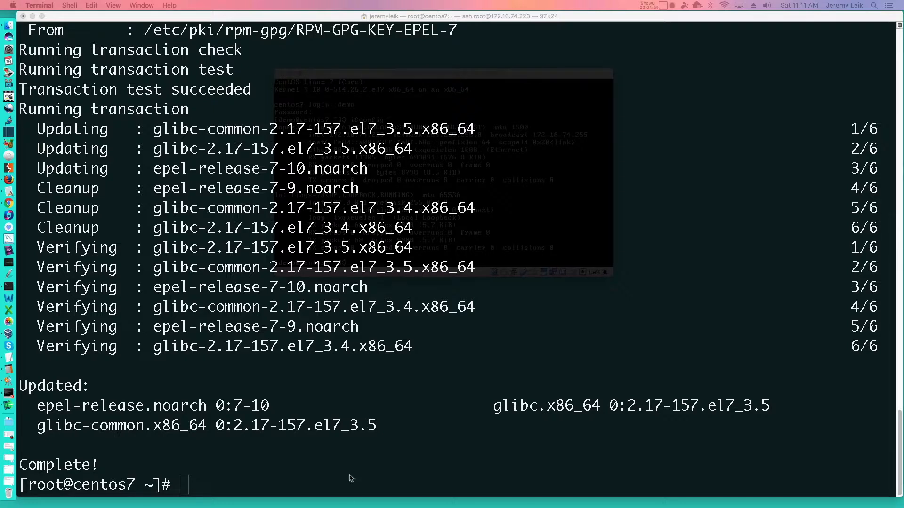
left_click(498, 176)
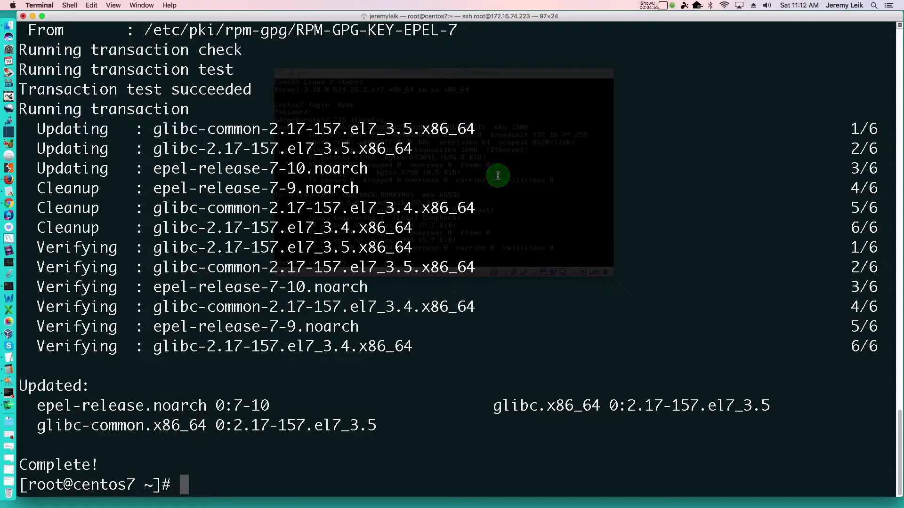
key("ctrl+l")
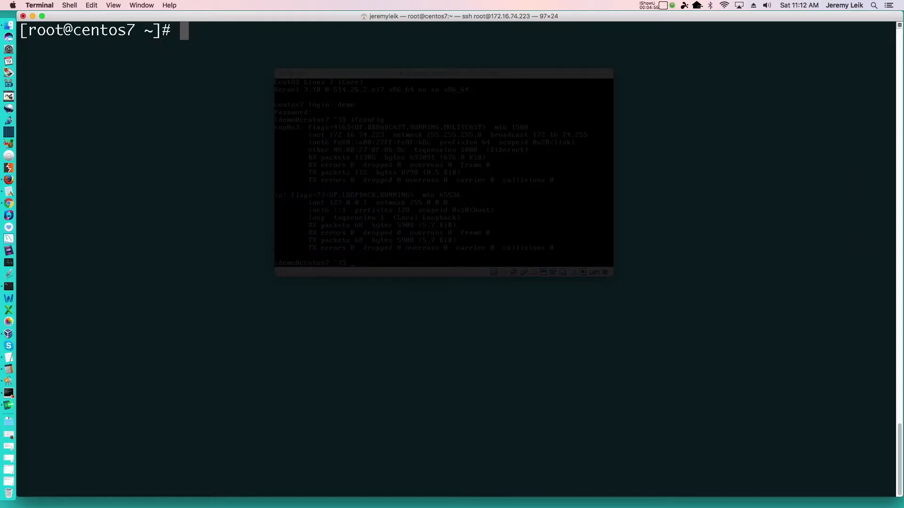
Install perl, perl-Net-SSLeay, openssl, perl-IO-Tty and perl-Encode-Detect with yum -y install, and clear the terminal.
type("yum -y install perl perl-N")
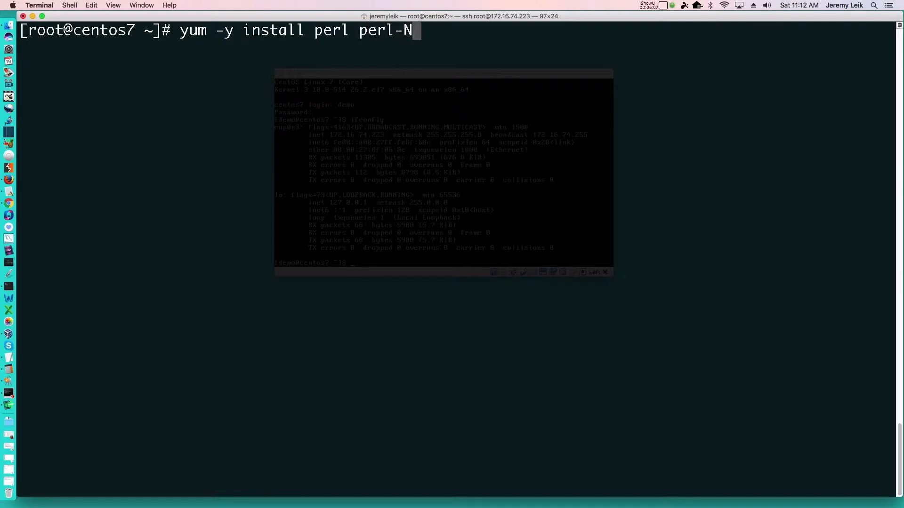
type("et-S")
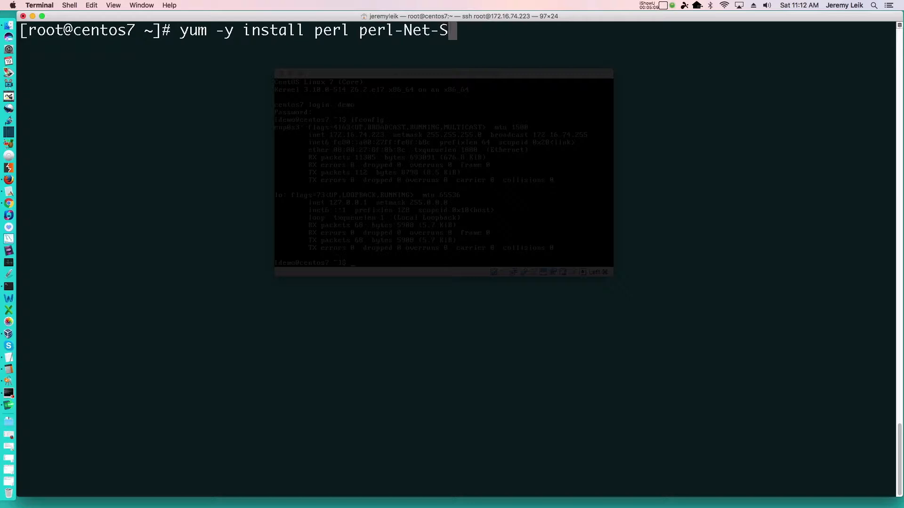
type("SLeay")
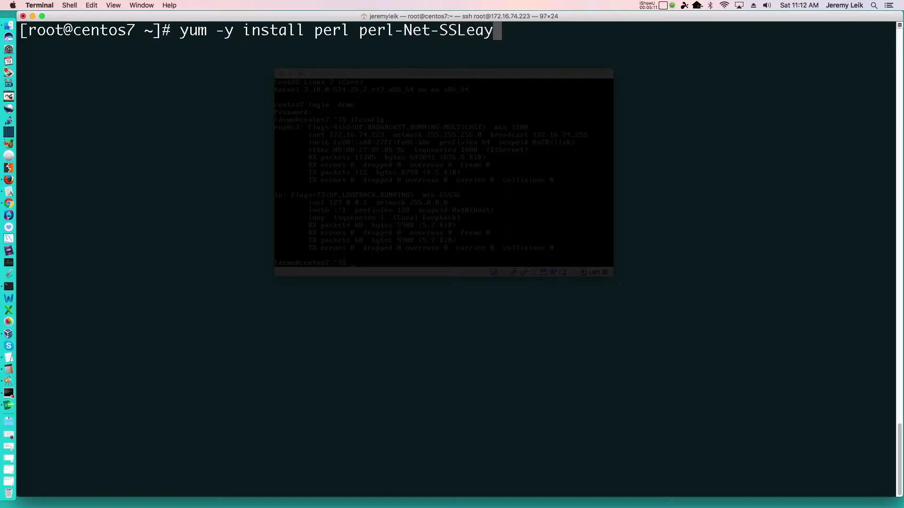
type(" openssl")
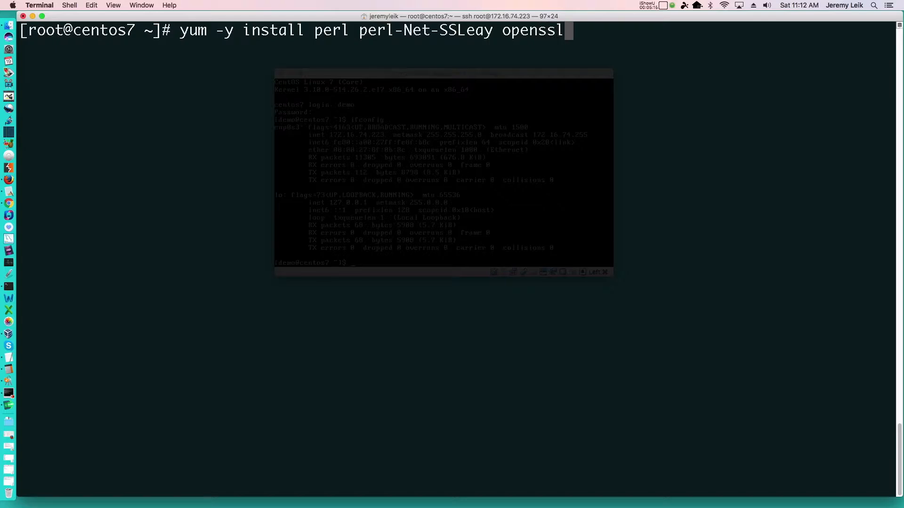
type("perl-IO")
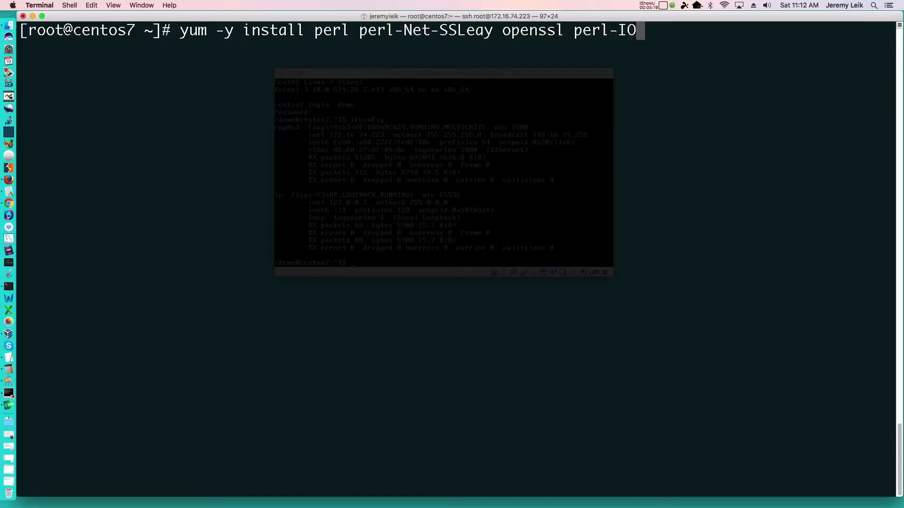
type("-Tty")
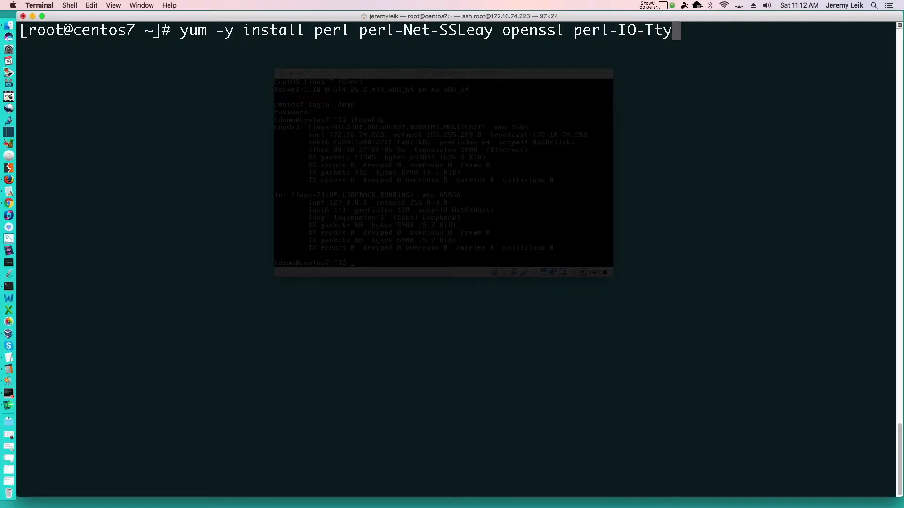
type(" perl")
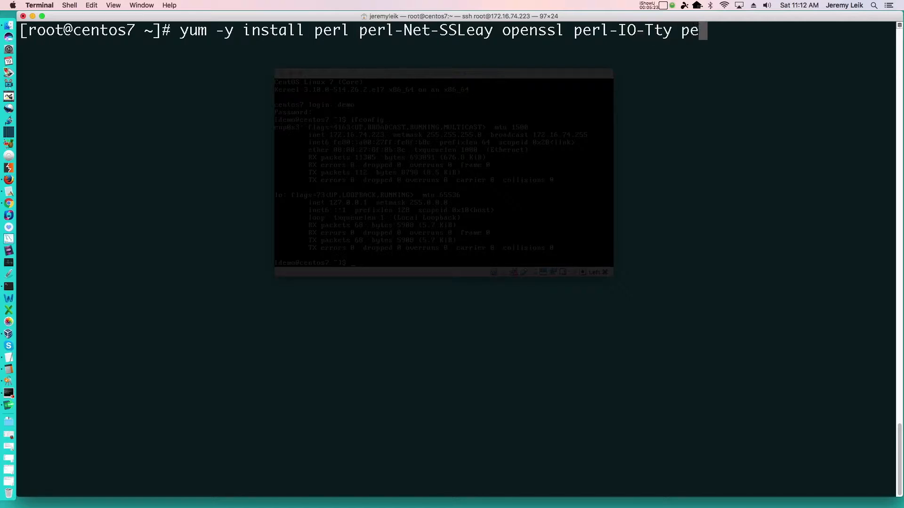
type("-En")
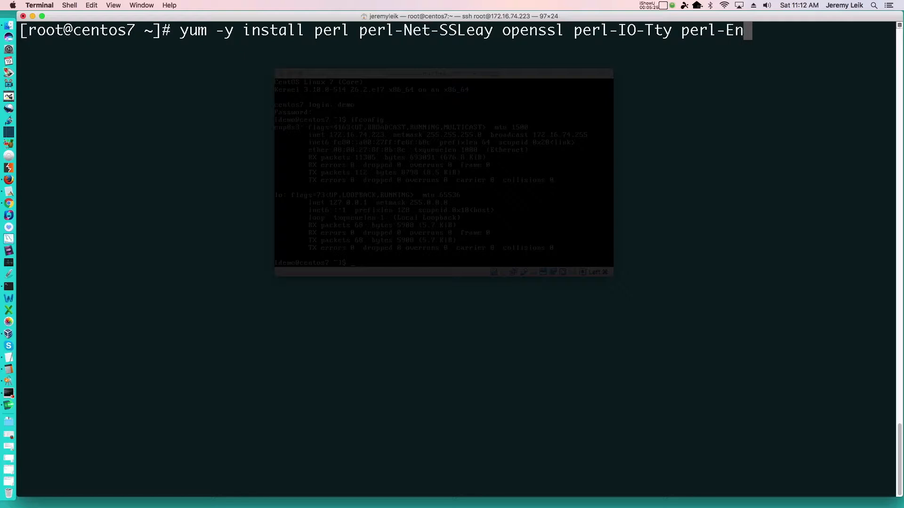
type("code-")
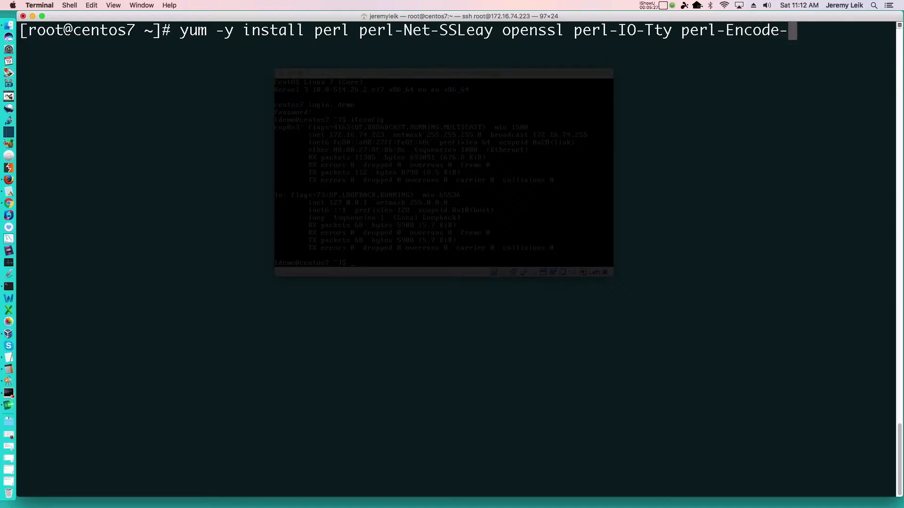
type("Detect")
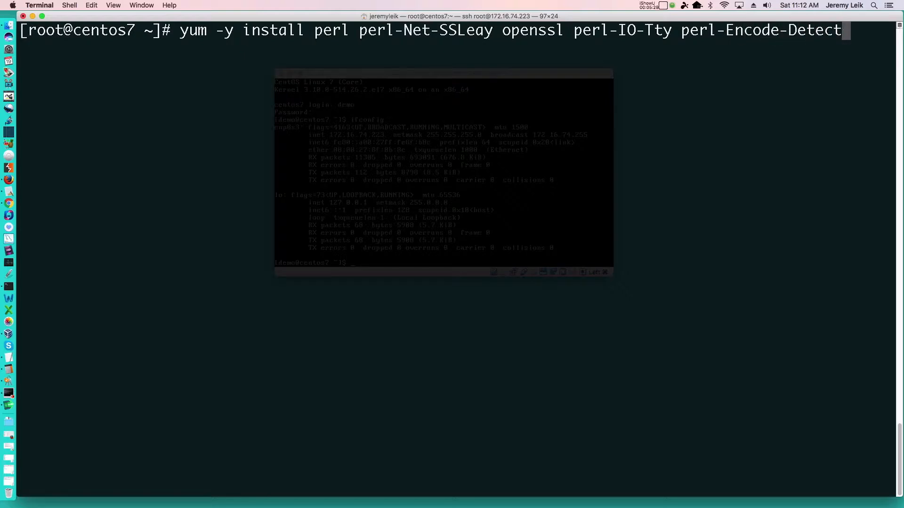
key("Return")
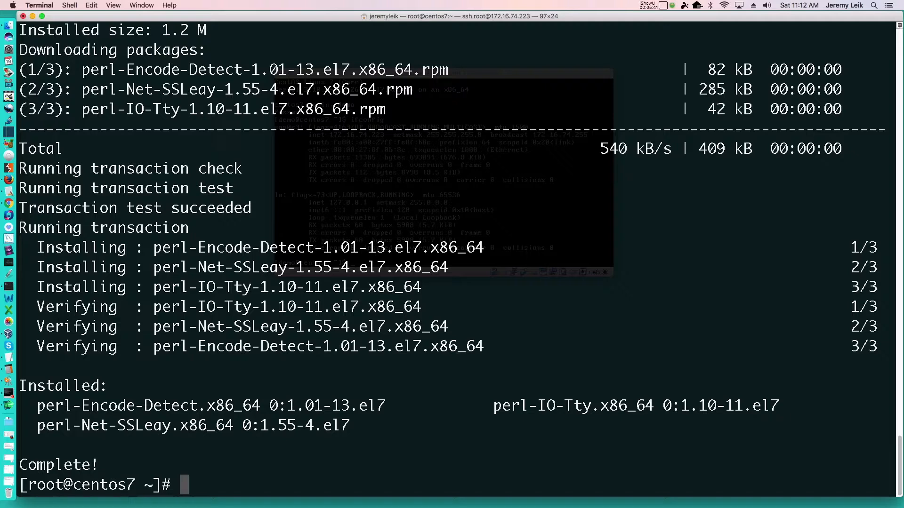
key("ctrl+l")
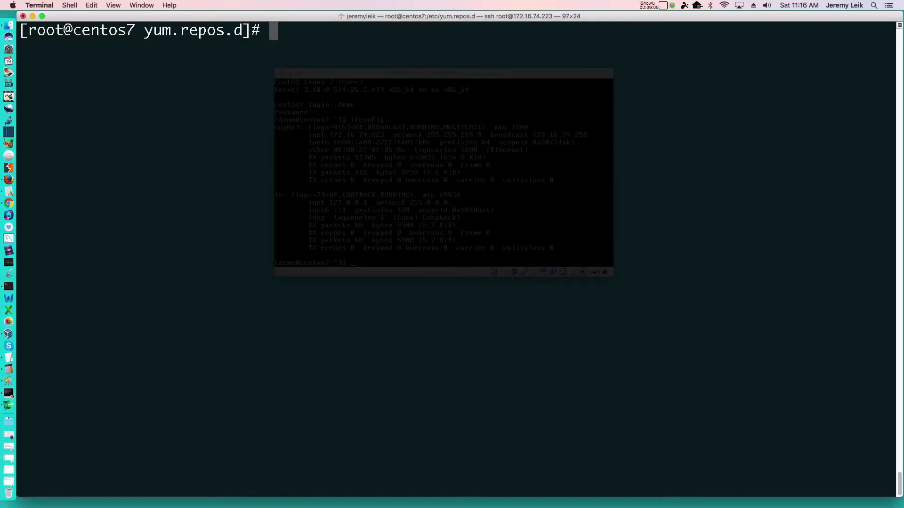
Create webmin.repo with nano in yum.repos.d and paste the Webmin Distribution Neutral repository definition with its mirrorlist and enabled=1.
type("nano webm")
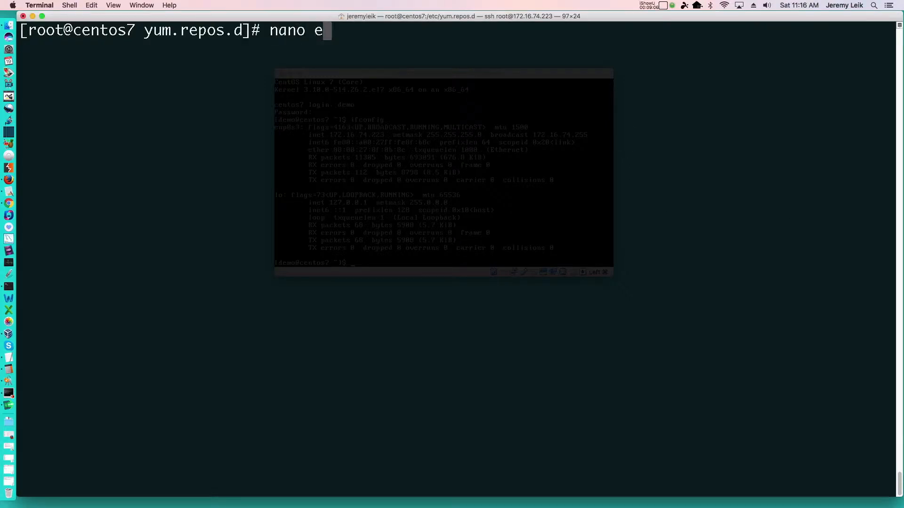
type("in.repo")
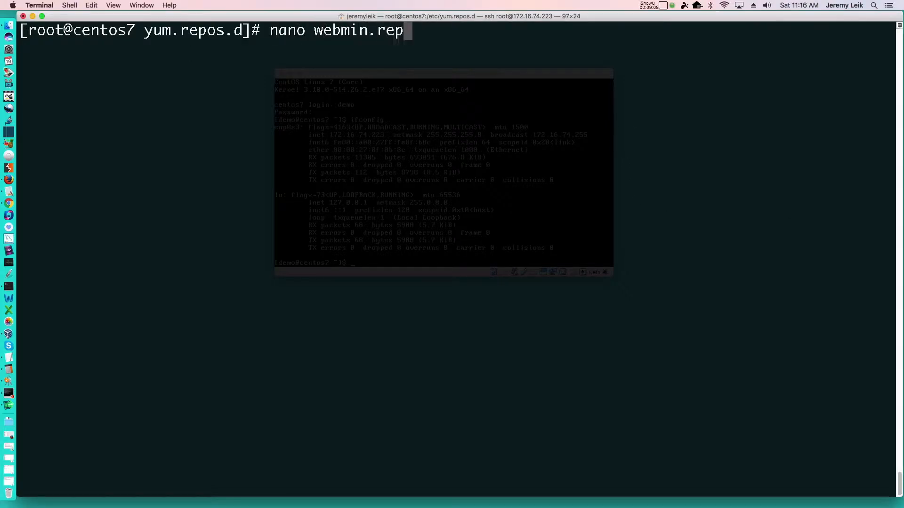
key("Return")
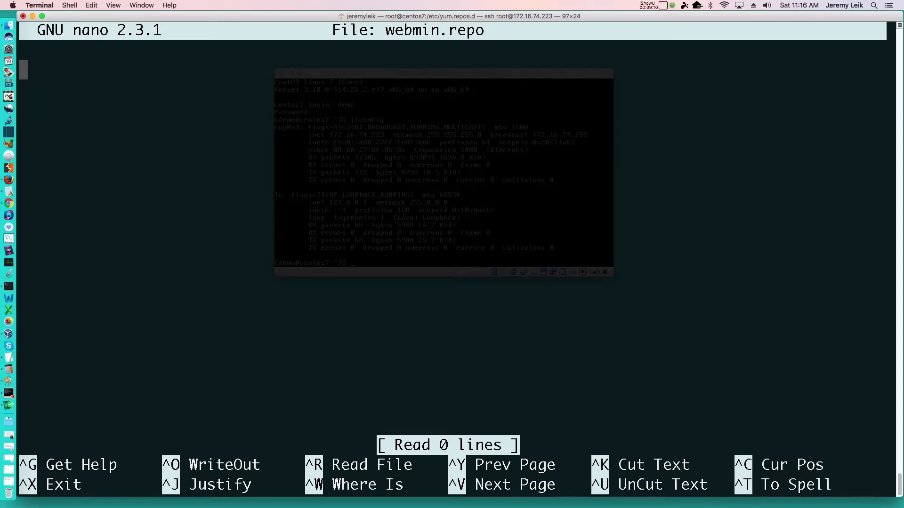
type("[Webmin] name=Webmin Distribution Neutral #baseurl=http://download.webmin.com/download/yum mirrorlist=http://download.webmin.com/download/yum/mirrorlist enabled=1")
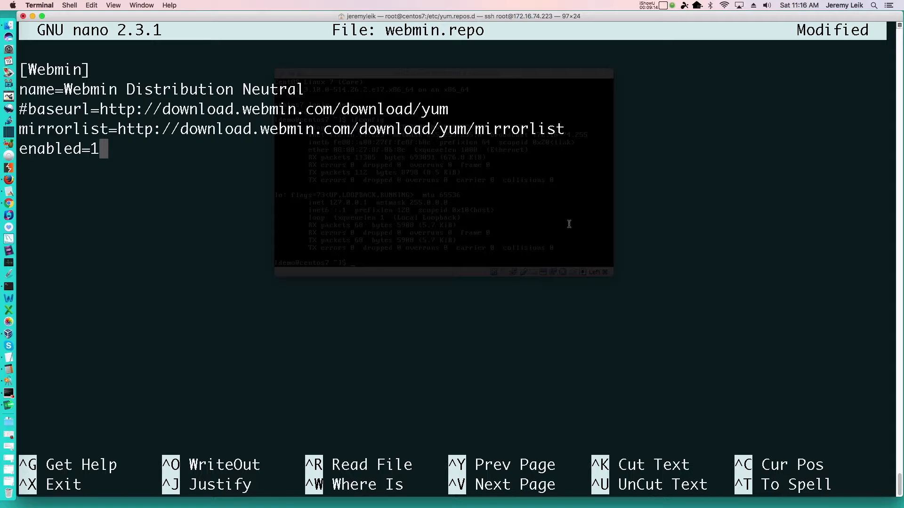
Save the modified webmin.repo file under its existing name and exit nano.
key("ctrl+x")
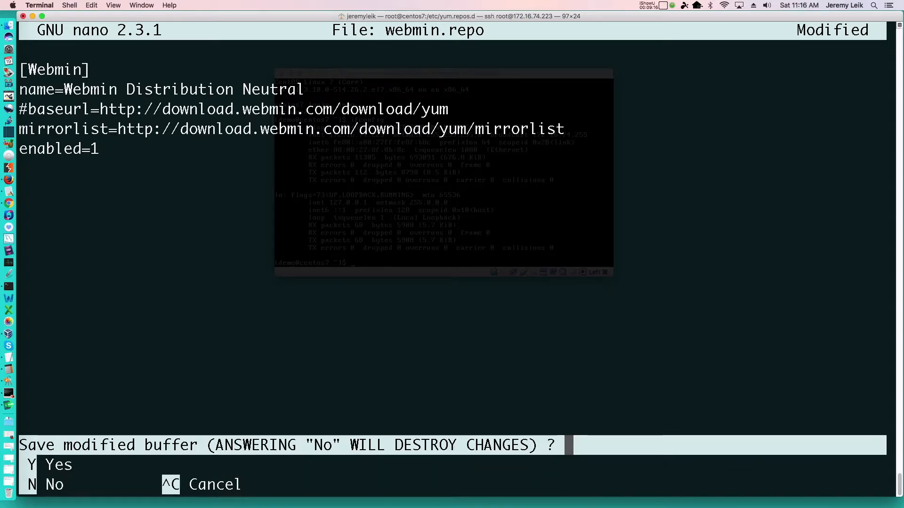
key("y")
key("Return")
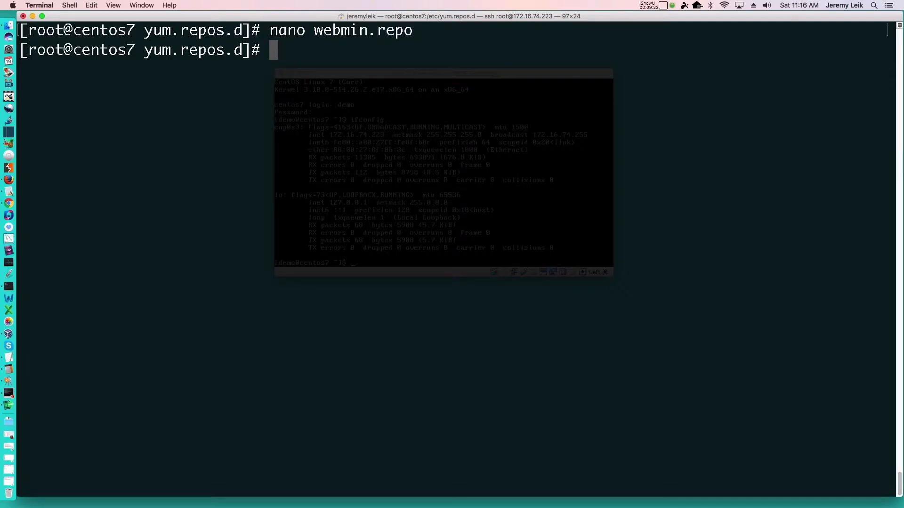
Return to the root home directory with cd and check the current path with pwd.
key("super+Tab")
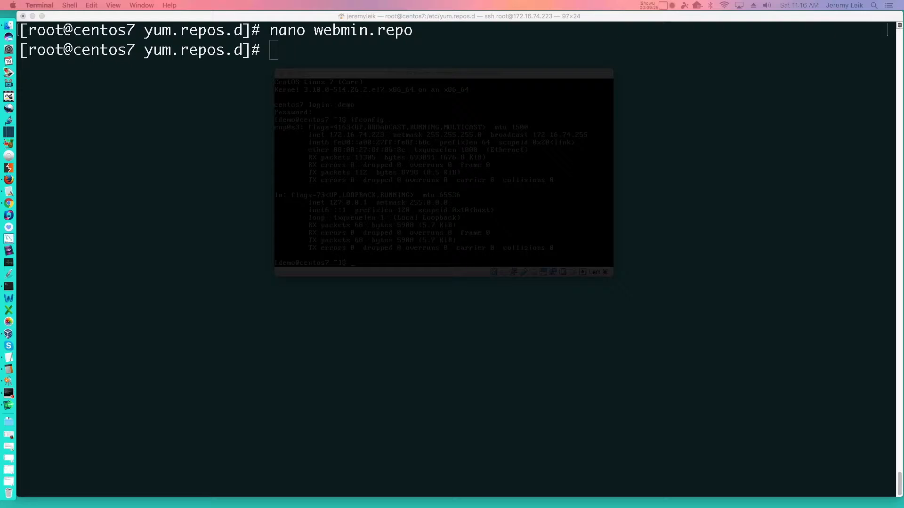
left_click(423, 229)
type("cd")
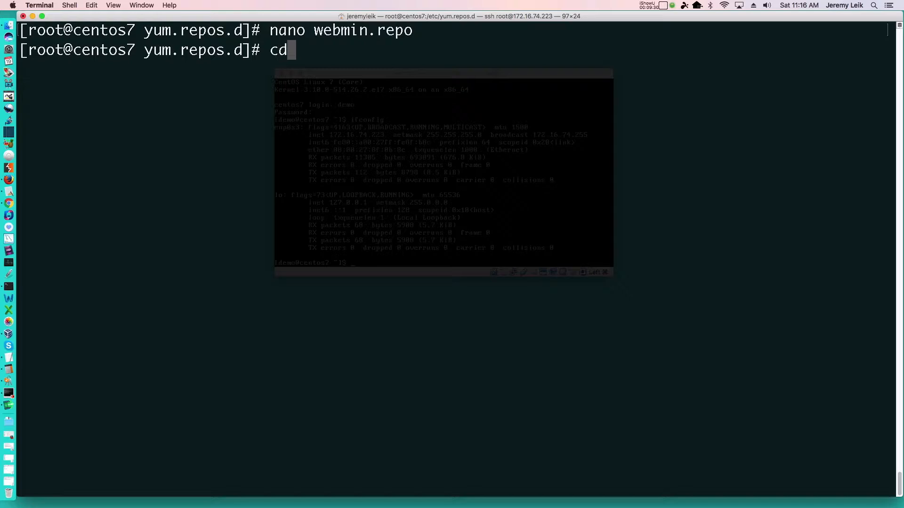
key("Return")
type("pwd")
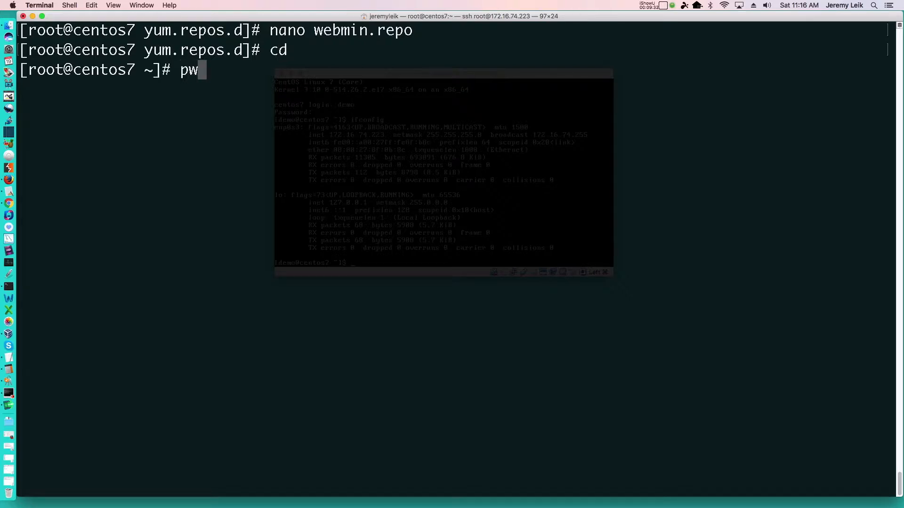
key("Return")
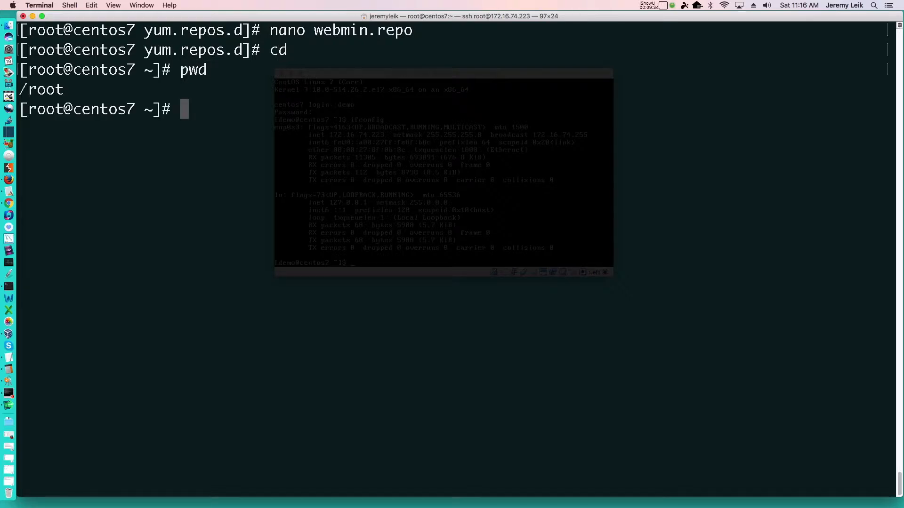
type("wget http://www.webmin.com/jcameron-key.asc")
key("Return")
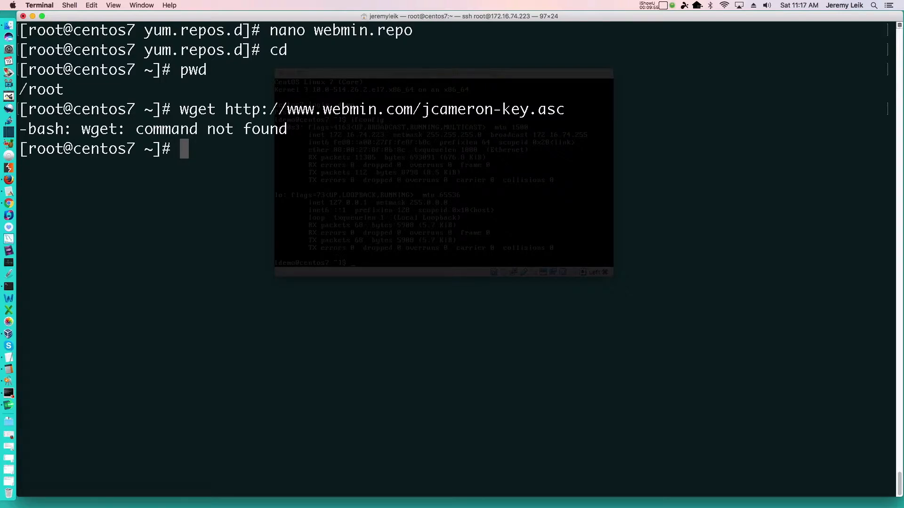
Install the wget package with yum install, accept the transaction, and clear the terminal.
type("yum install wget")
key("Return")
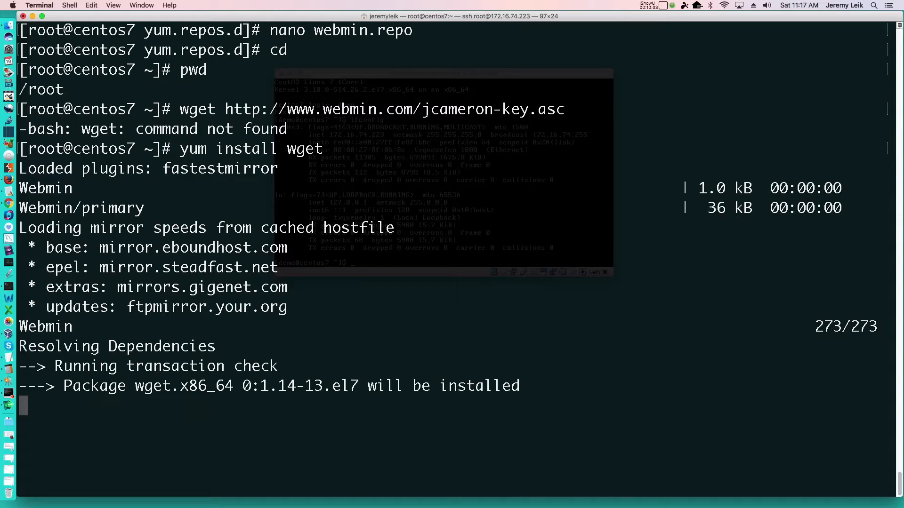
type("y")
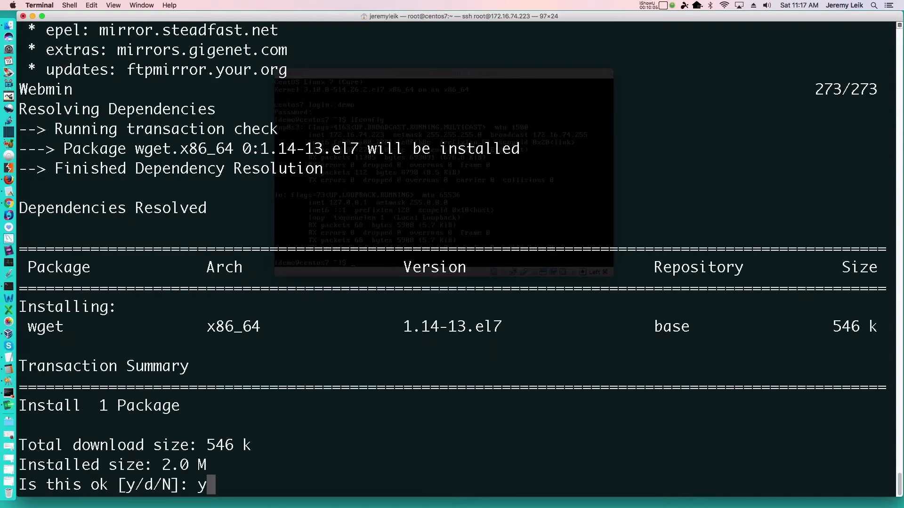
key("Return")
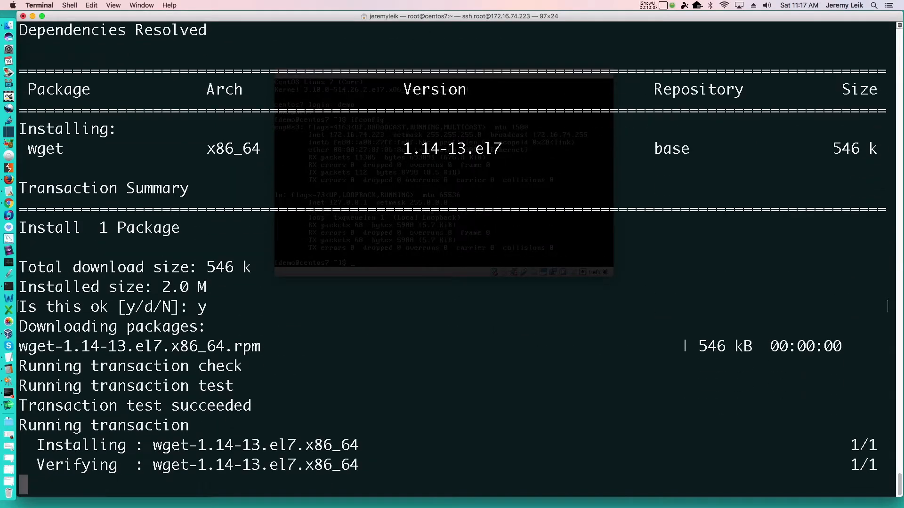
key("ctrl+l")
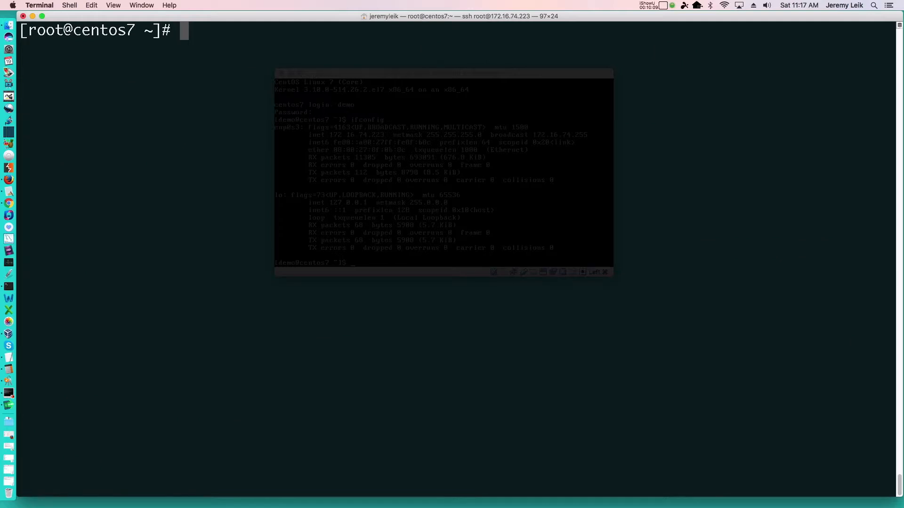
key("super+v")
key("Return")
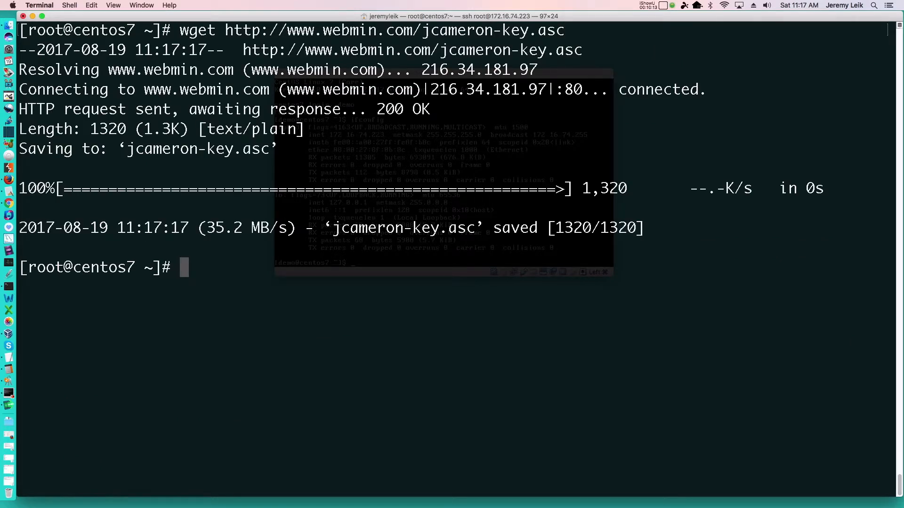
type("rpm")
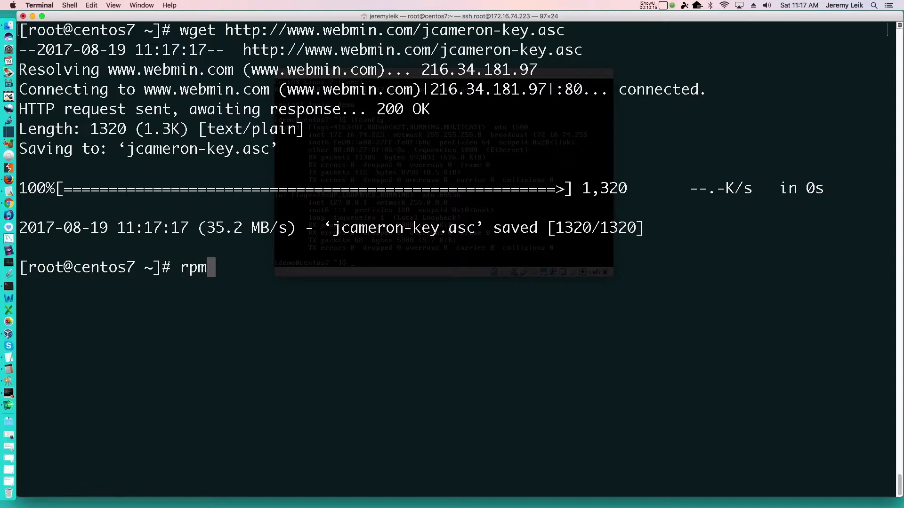
type(" --import ")
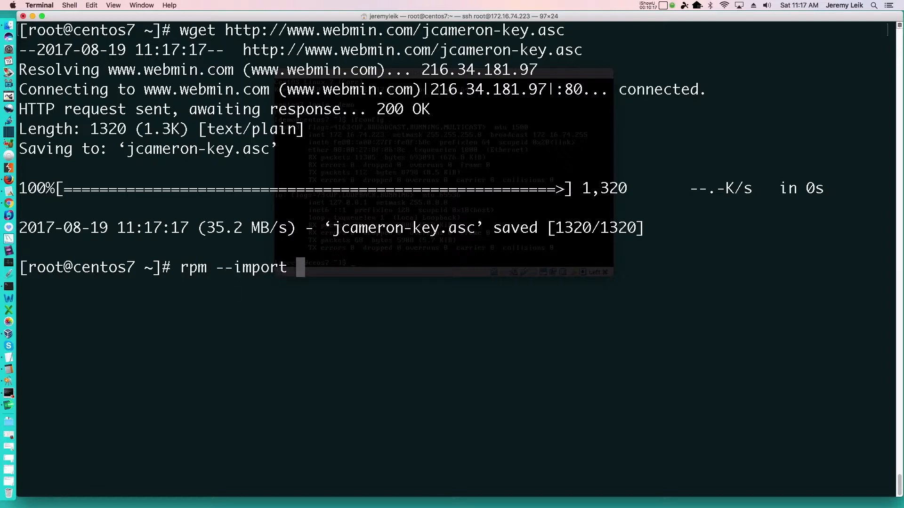
type("jcameron-")
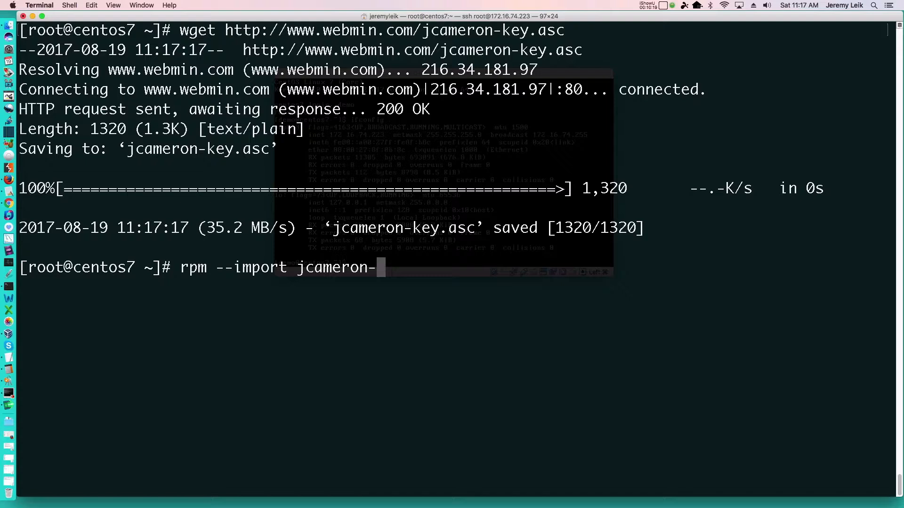
type("key.asc")
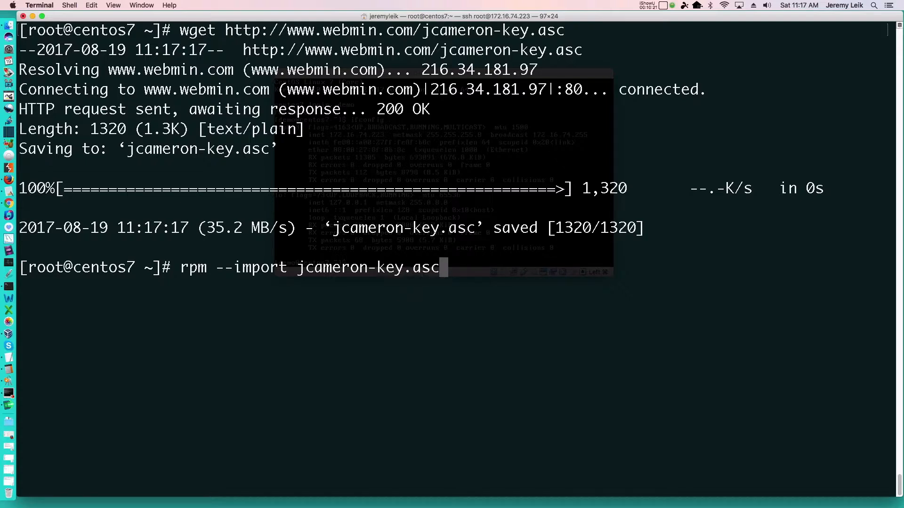
key("Return")
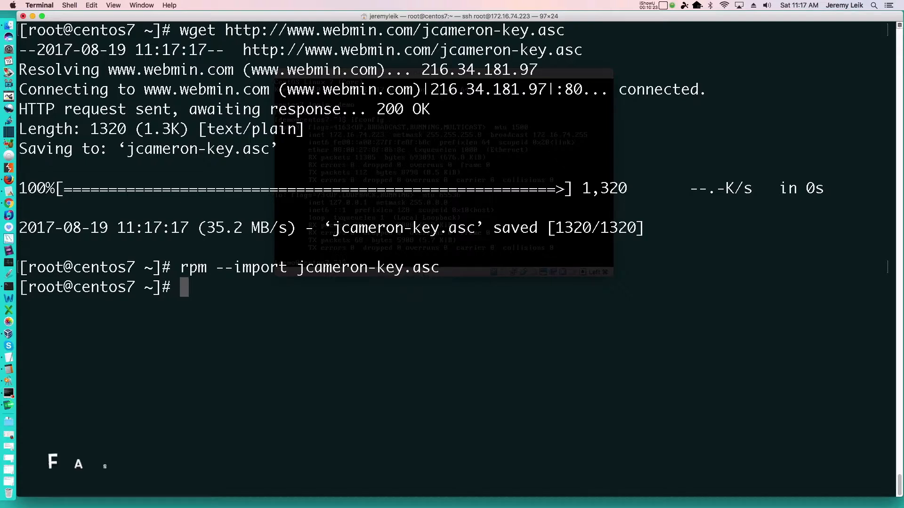
Install Webmin with yum -y install webmin, and clear the terminal once the installation is complete.
type("yum -y install webmin")
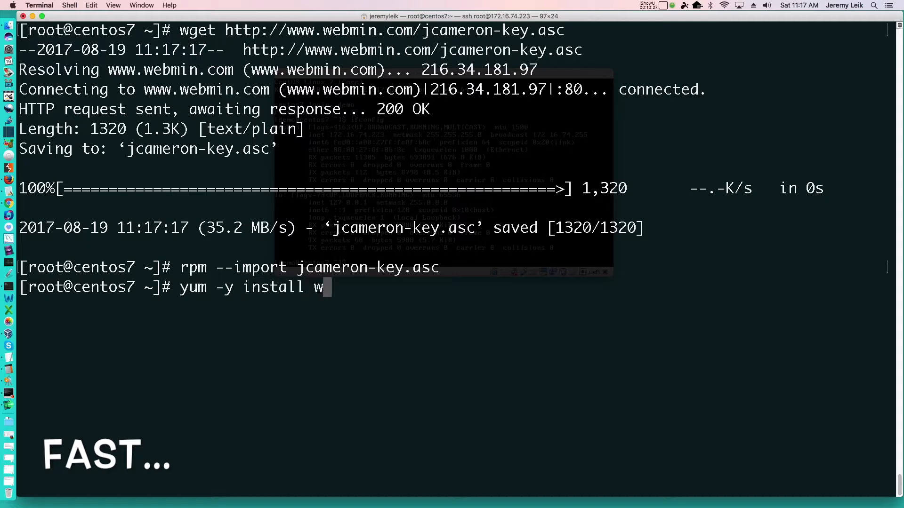
key("Return")
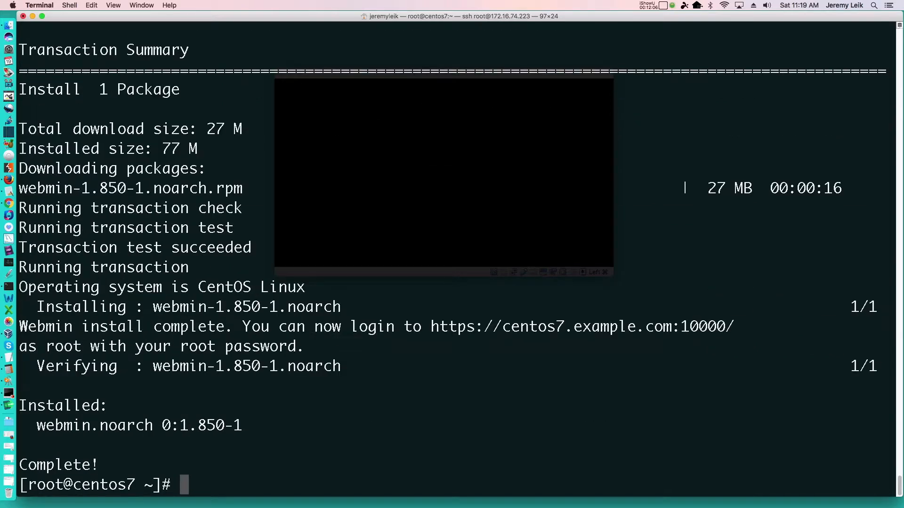
key("ctrl+l")
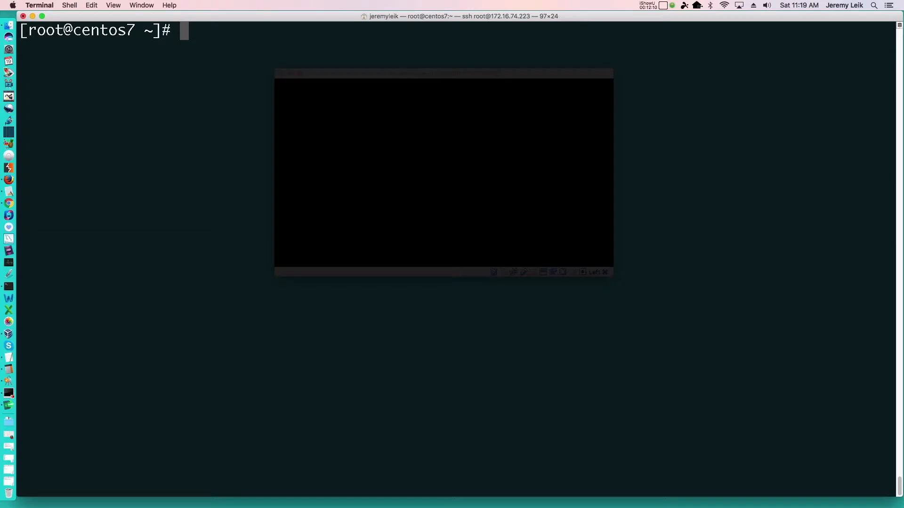
Permanently open port 10000/tcp in the public zone with firewall-cmd --zone=public --add-port=10000/tcp --permanent.
left_click(446, 192)
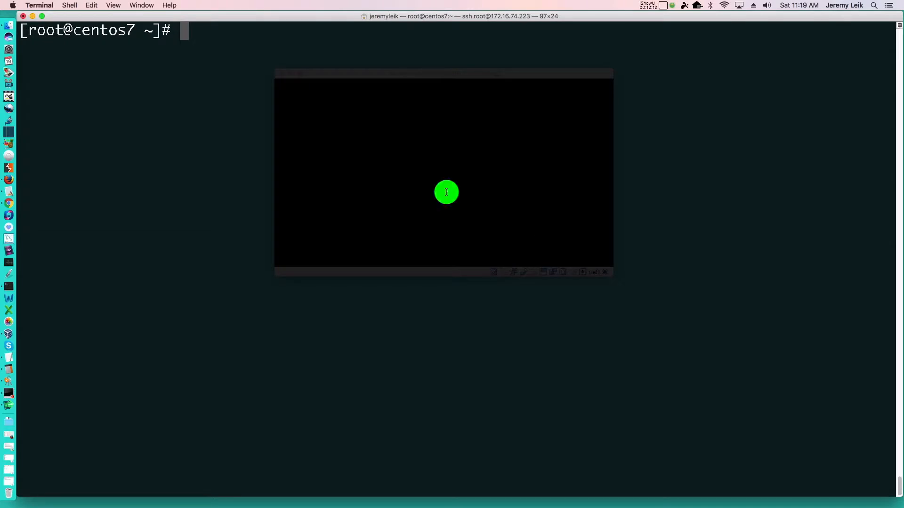
type("firewall-=")
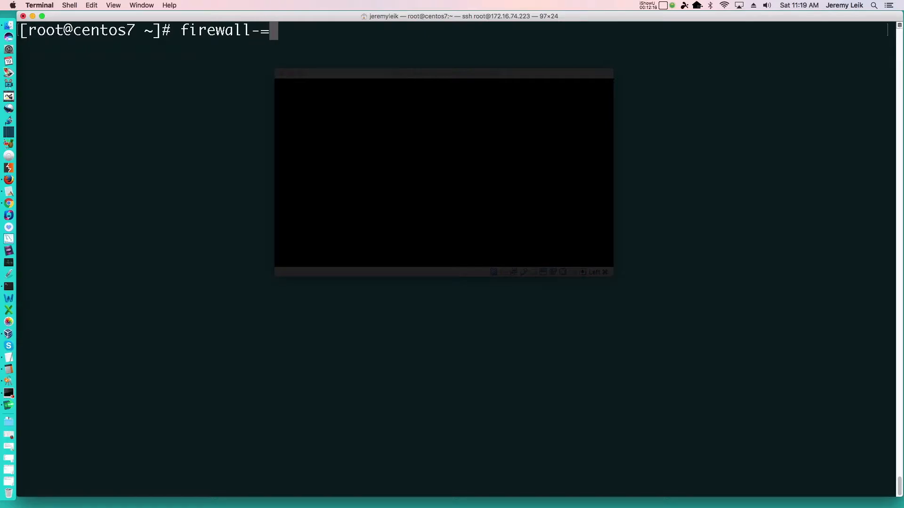
key("BackSpace")
type("cmd --zone=")
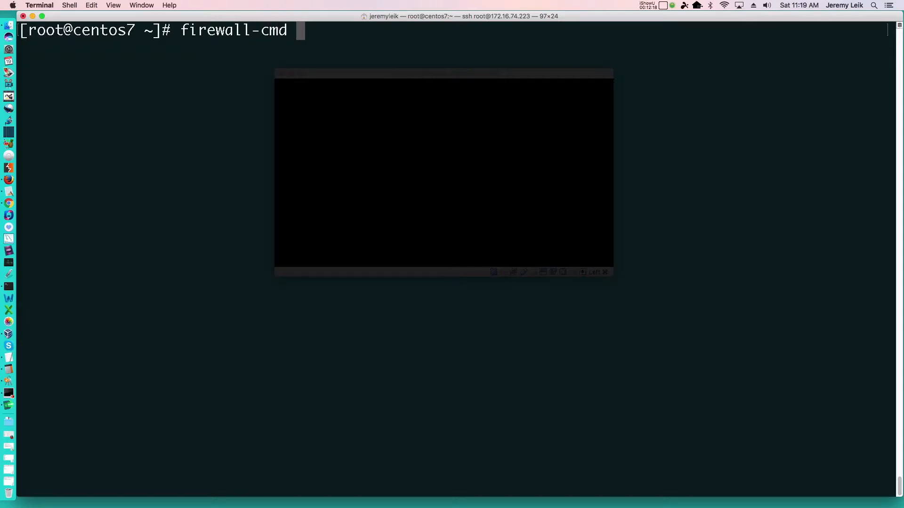
type("p")
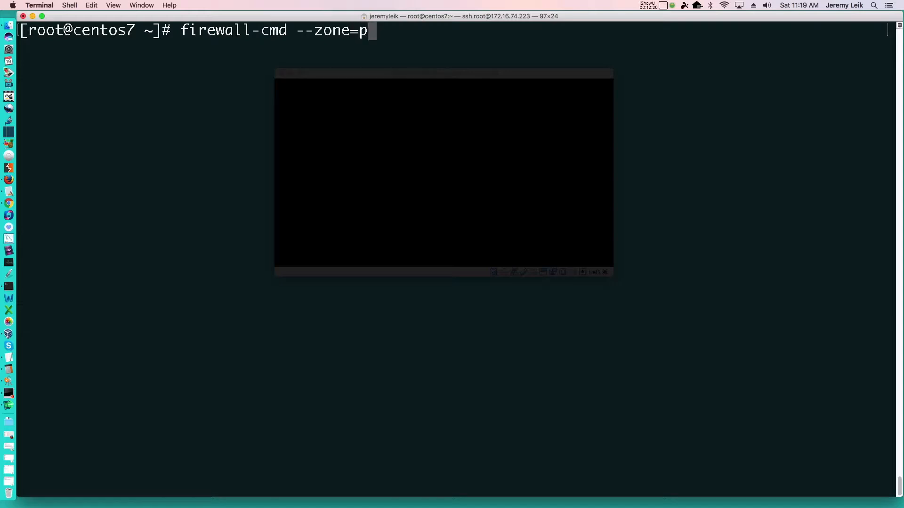
type("ublic -")
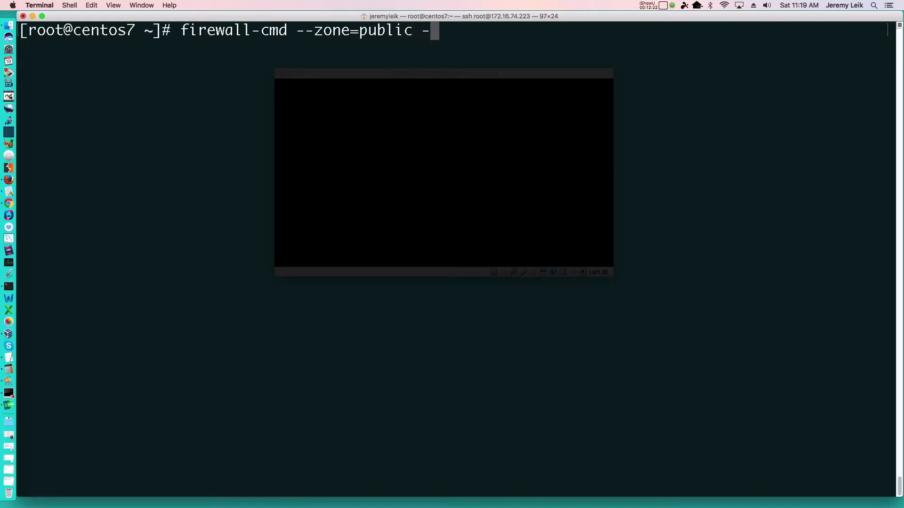
type("-add-port/")
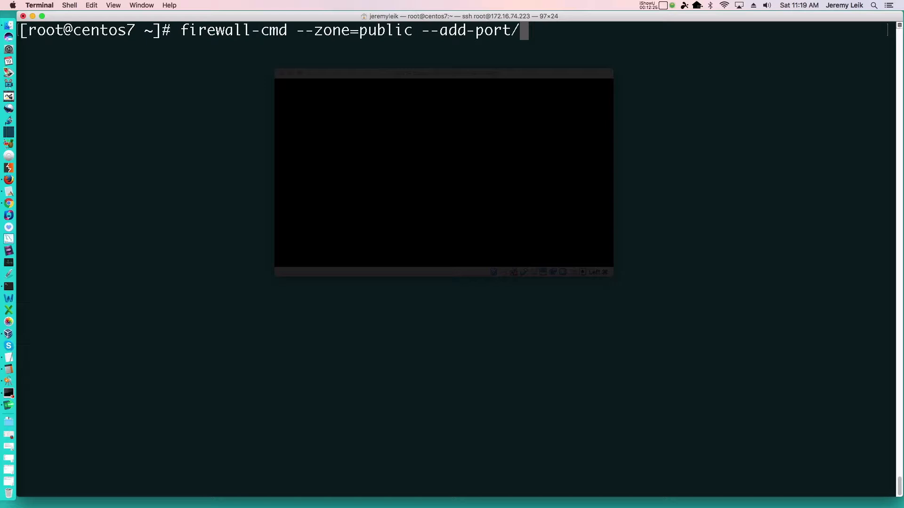
key("BackSpace")
type("=1")
type("0000")
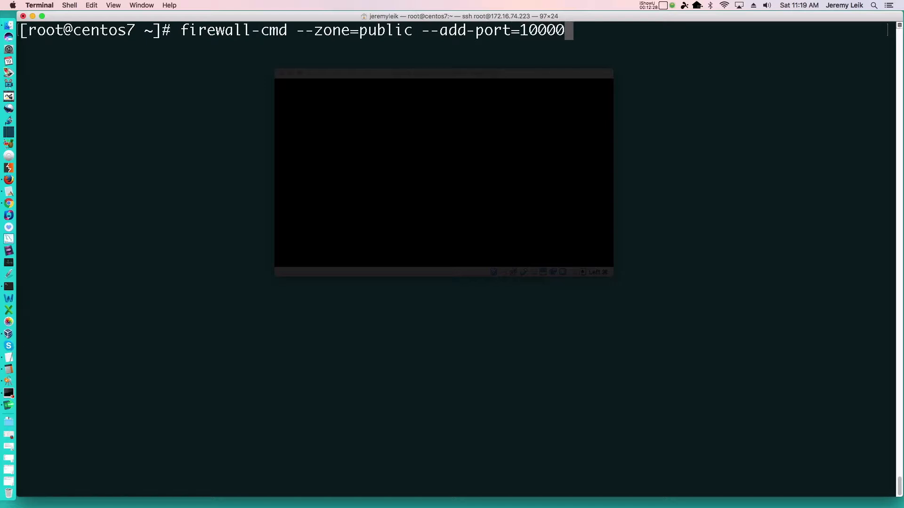
type("/tcp --")
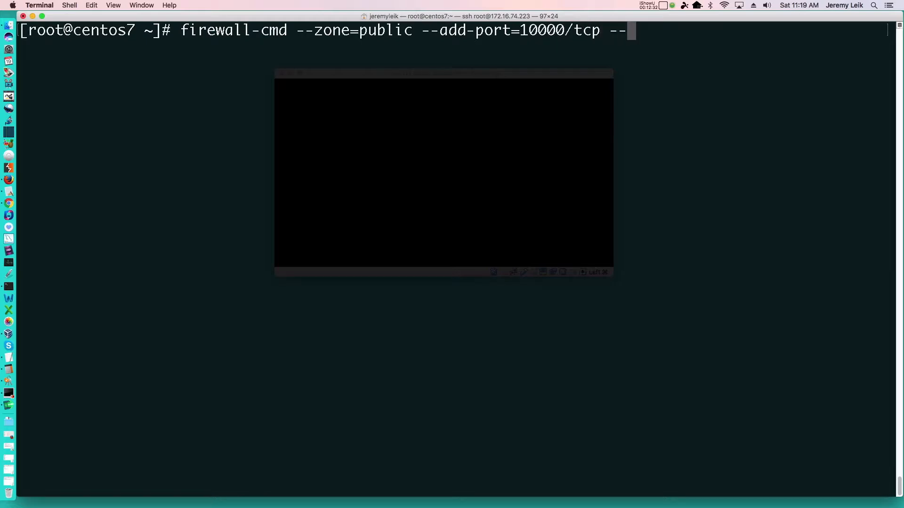
type("permanent")
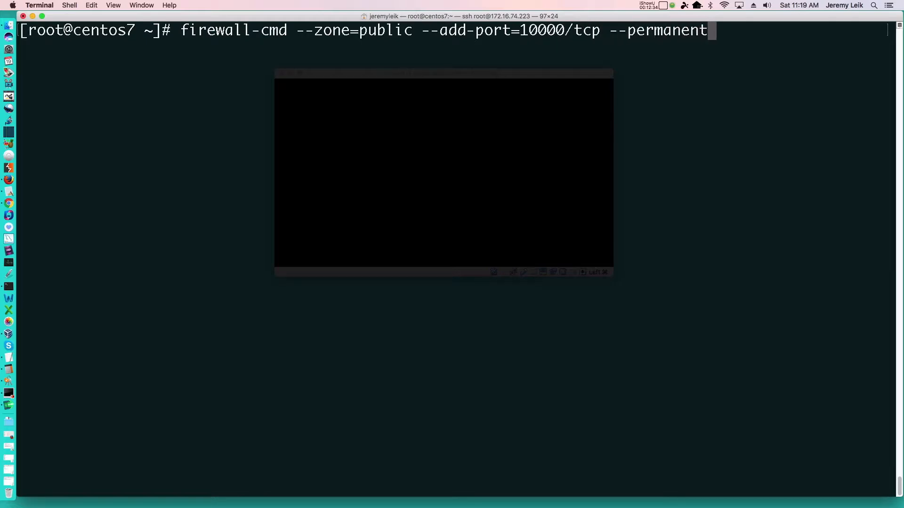
key("Return")
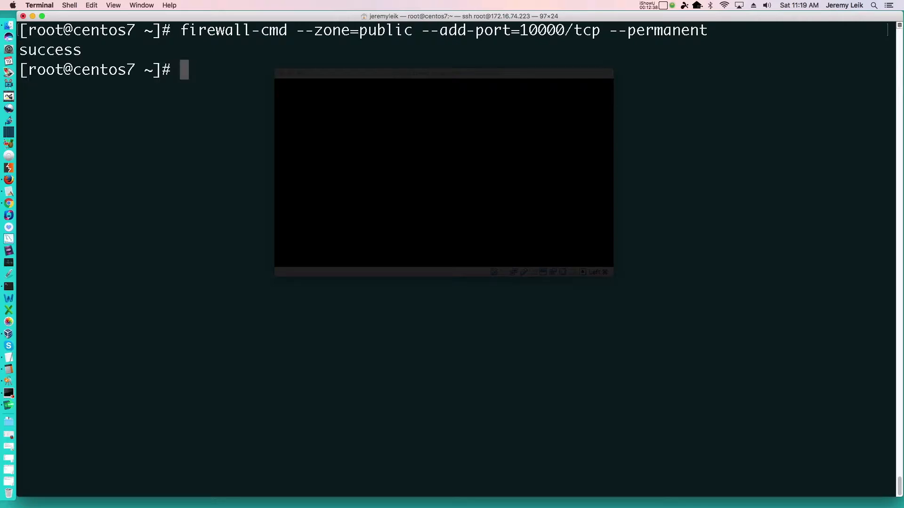
Reload the firewall rules with firewall-cmd --reload and clear the terminal.
type("firewall-cmd ")
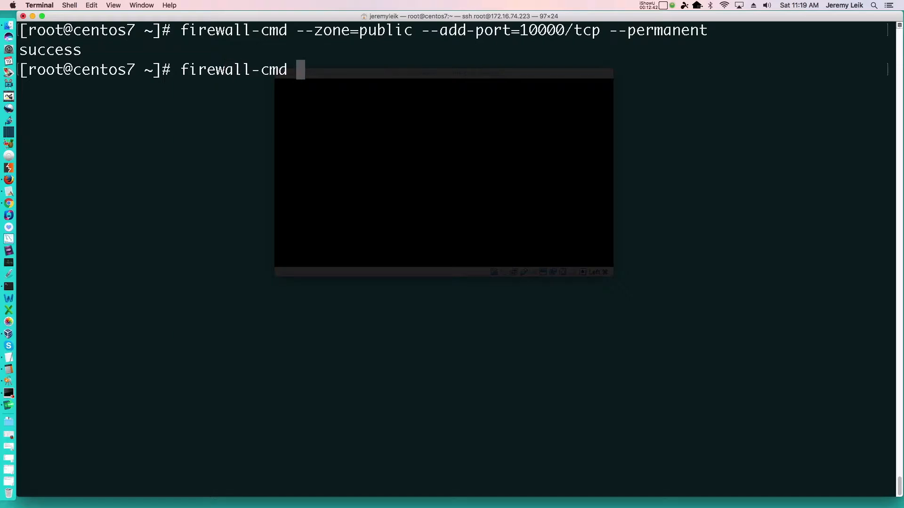
type("--reload")
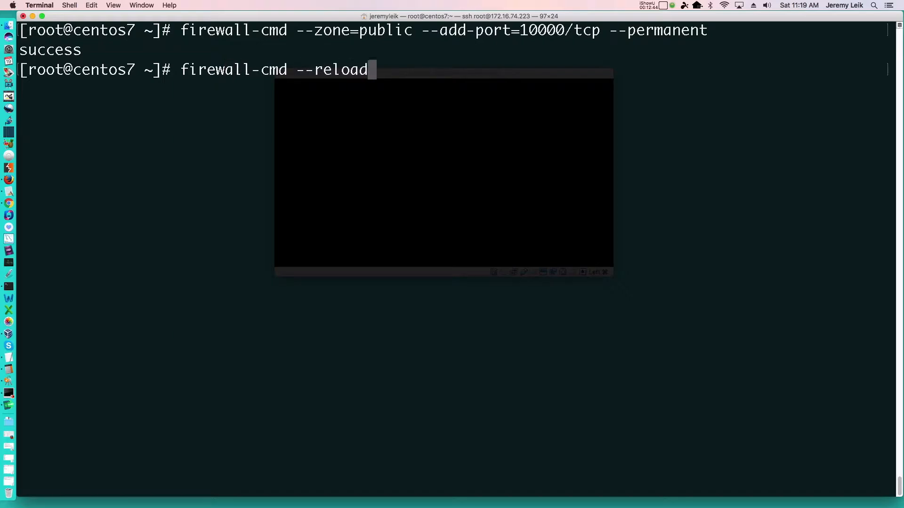
key("Return")
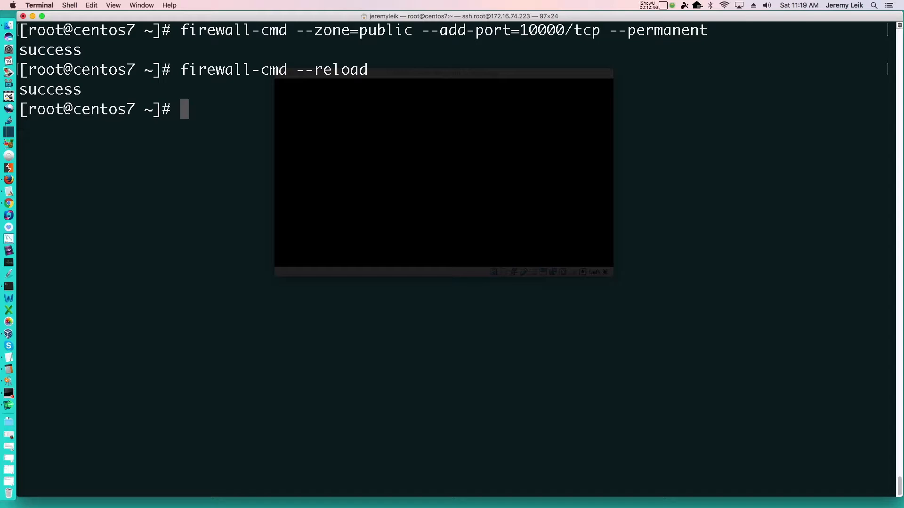
key("ctrl+l")
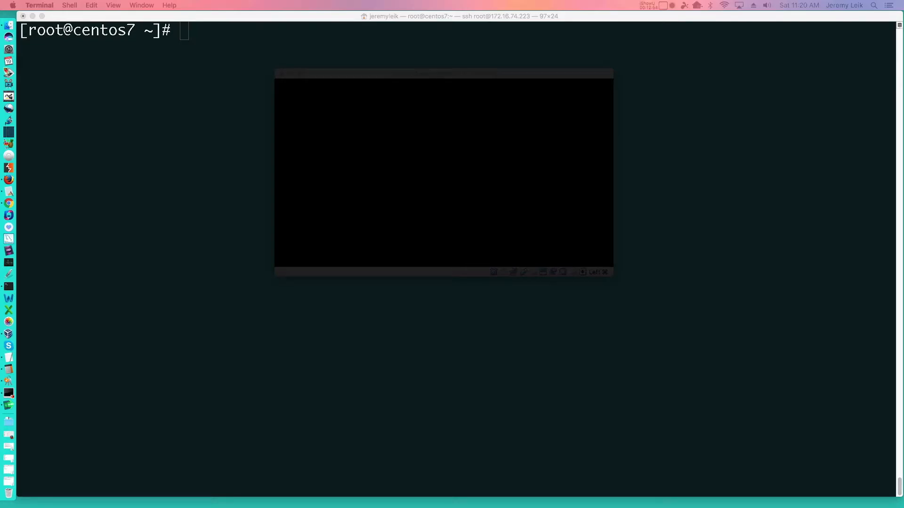
Switch to Chrome and bring its new tab window fully into view.
key("super+Tab")
key("super+Tab")
key("super+Tab")
key("super+Tab")
key("super+Tab")
key("super+Tab")
key("super+Tab")
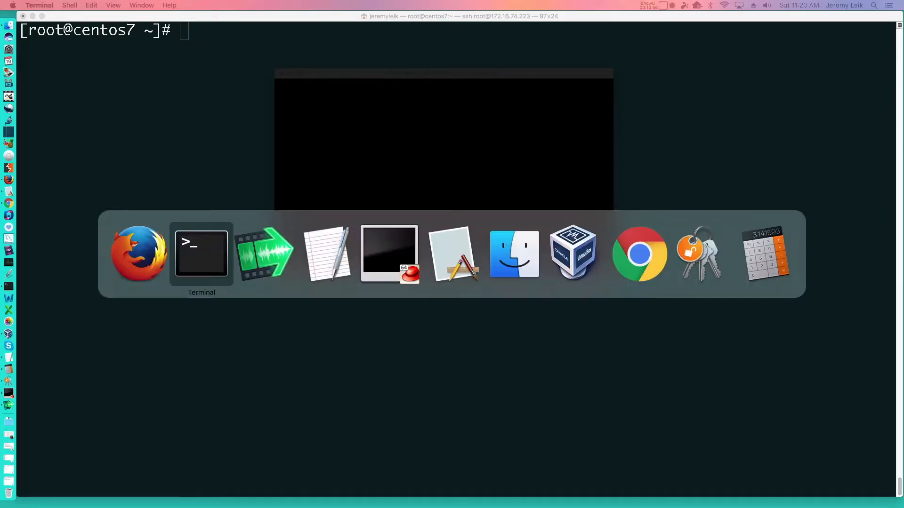
key("super+Tab")
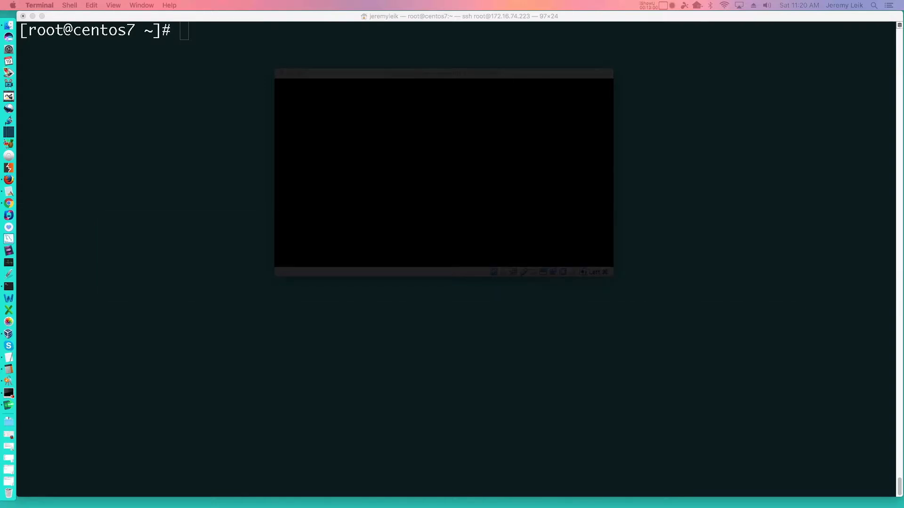
left_click_drag(631, 507, 865, 26)
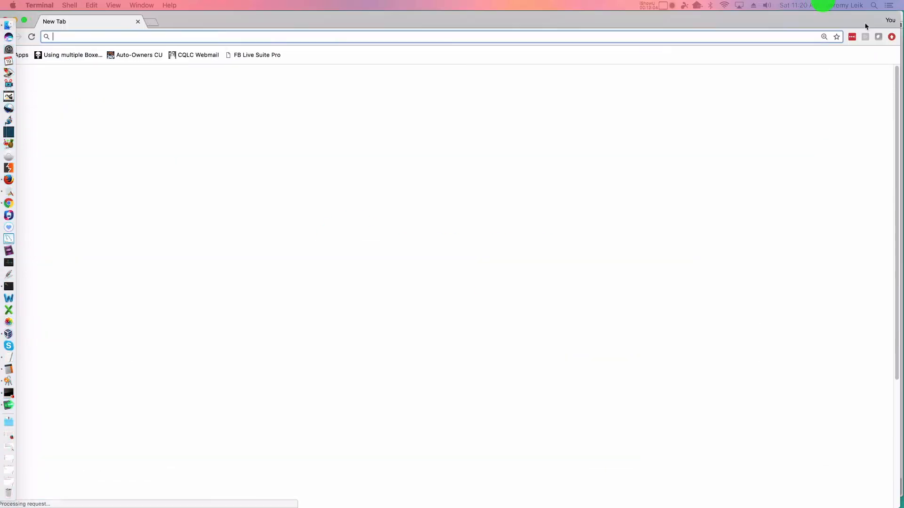
left_click(554, 18)
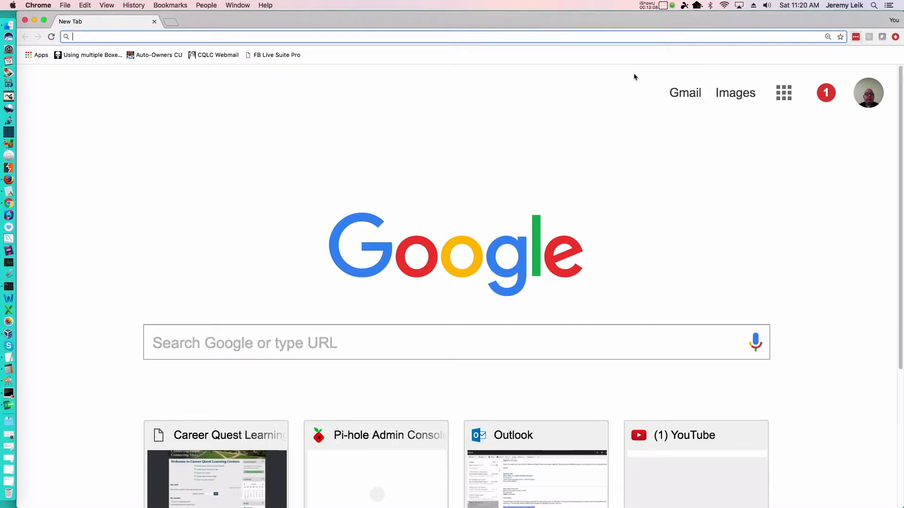
key("super+Tab")
key("super+Tab")
key("super+Tab")
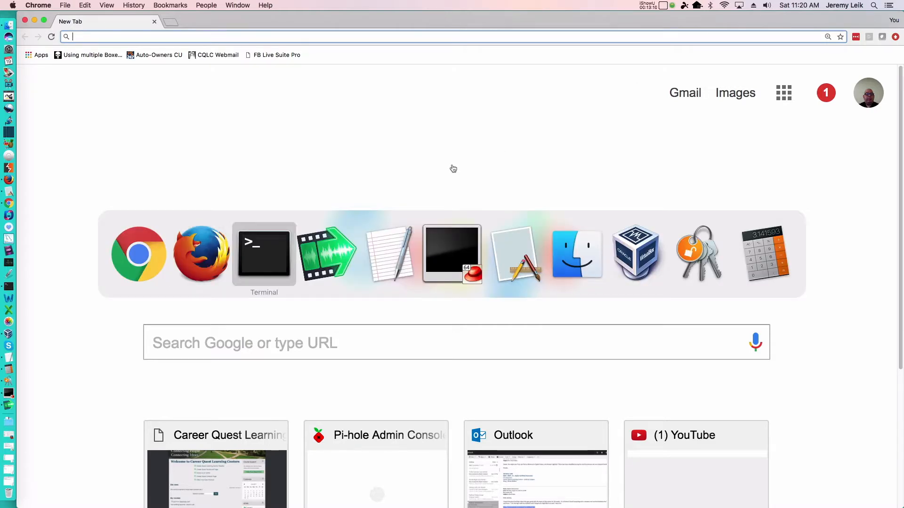
key("super+Tab")
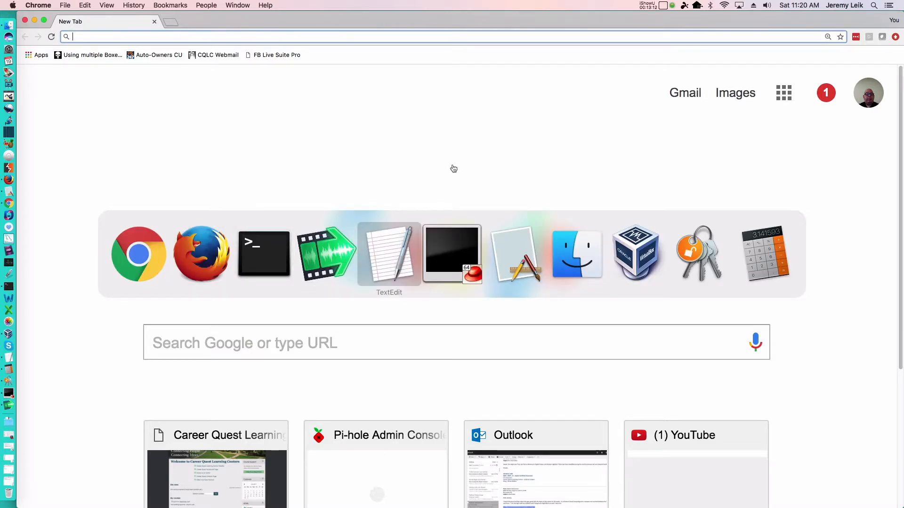
key("super+Tab")
key("super+Tab")
key("super+Tab")
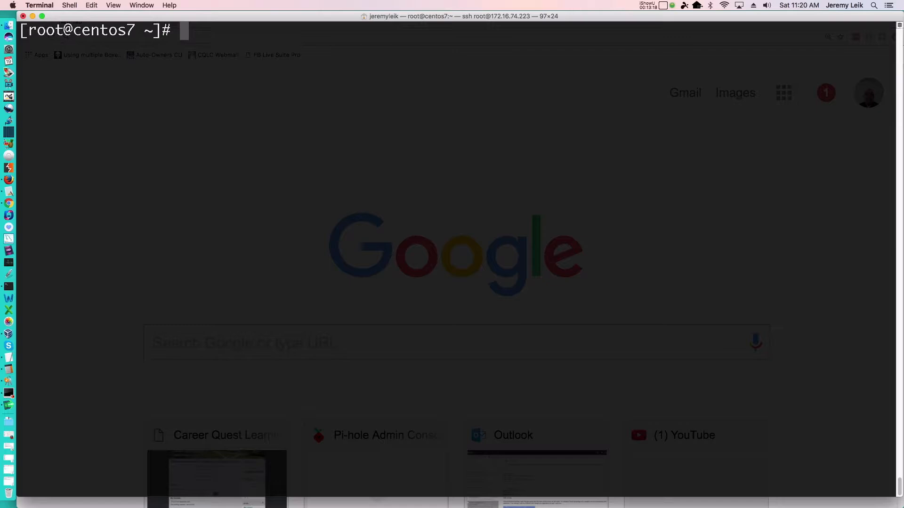
key("super+Tab")
key("super+Tab")
key("super+Tab")
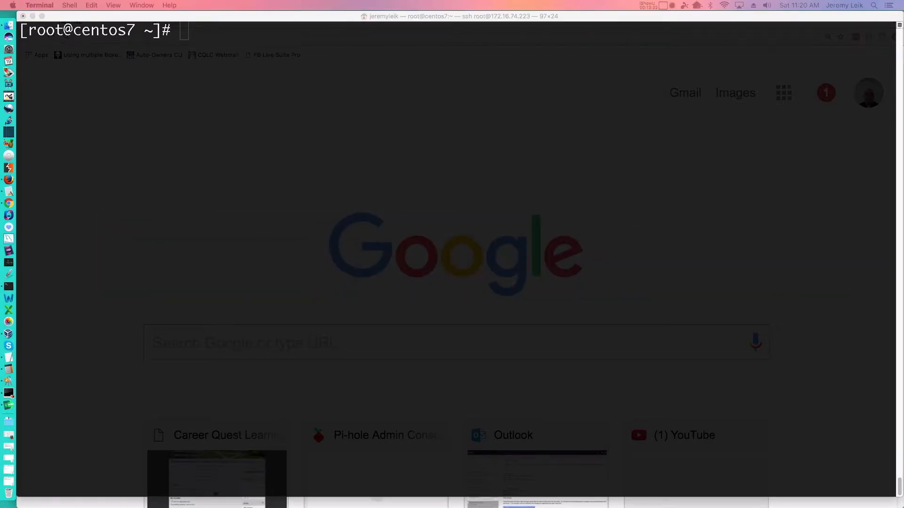
left_click(440, 329)
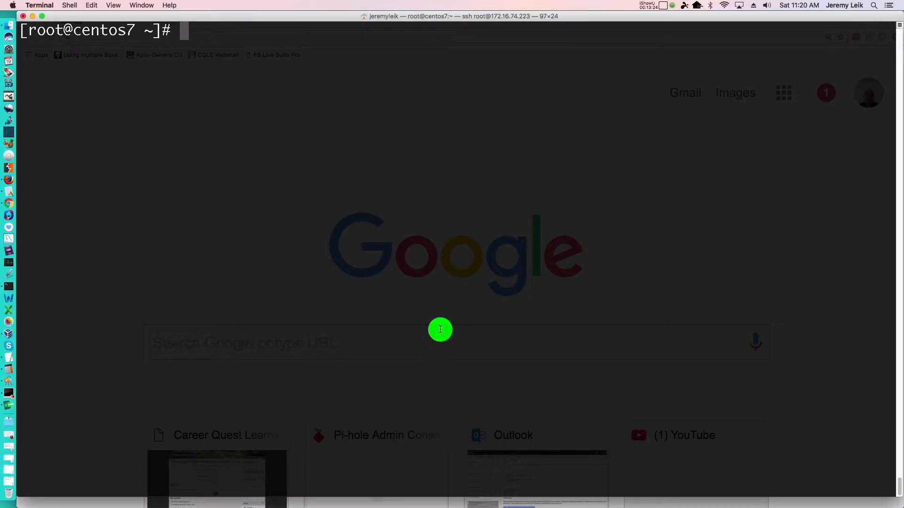
key("super+Tab")
key("super+Tab")
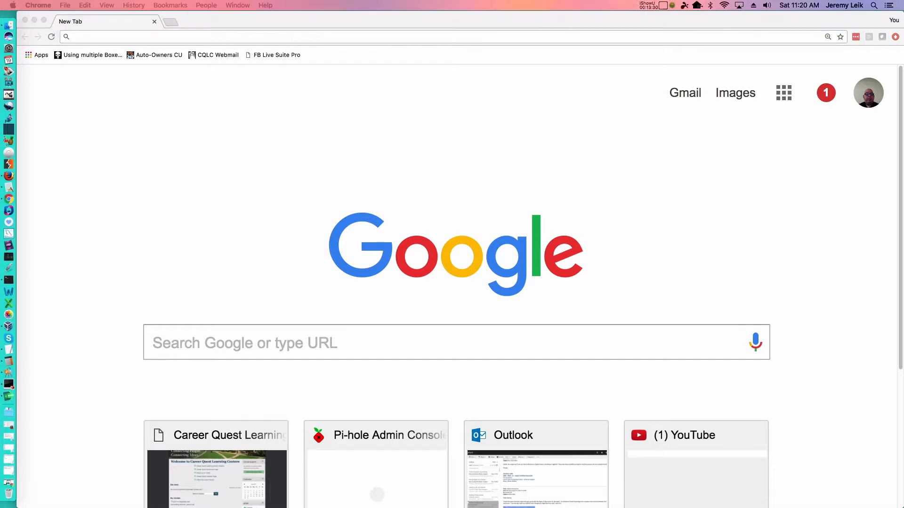
left_click(487, 38)
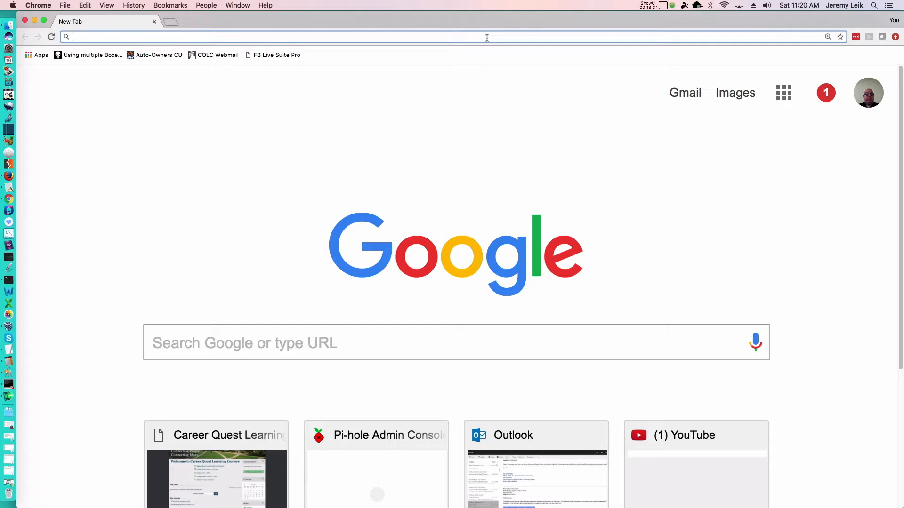
type("https;")
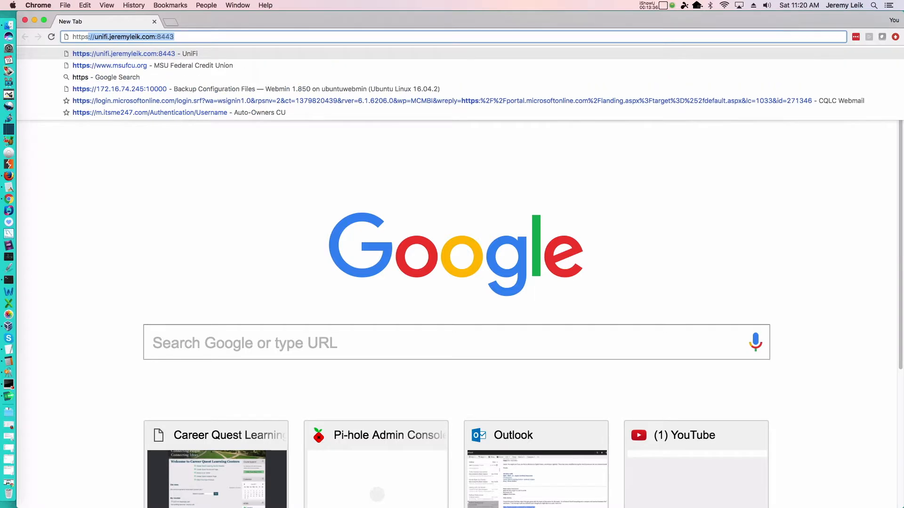
key("BackSpace")
key("BackSpace")
type(";")
key("BackSpace")
key("BackSpace")
type("://")
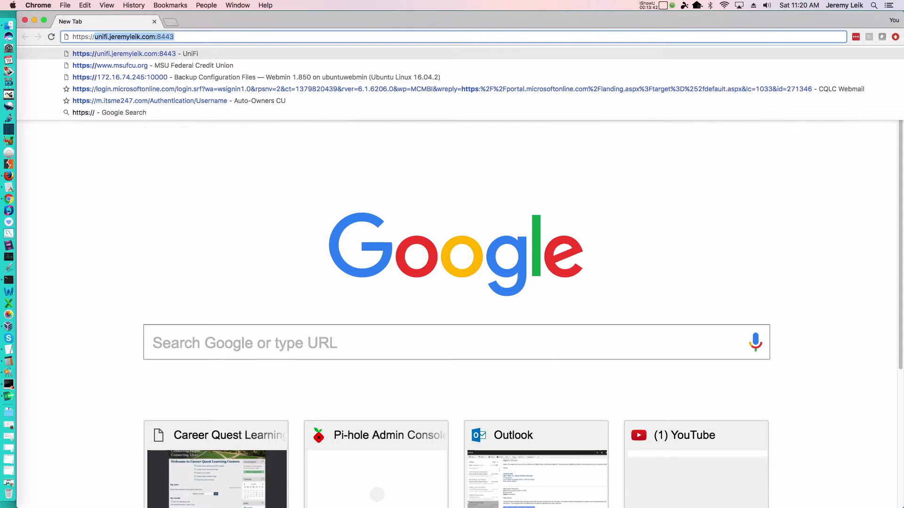
type("172.165")
key("BackSpace")
key("BackSpace")
type("6.74.223:10000")
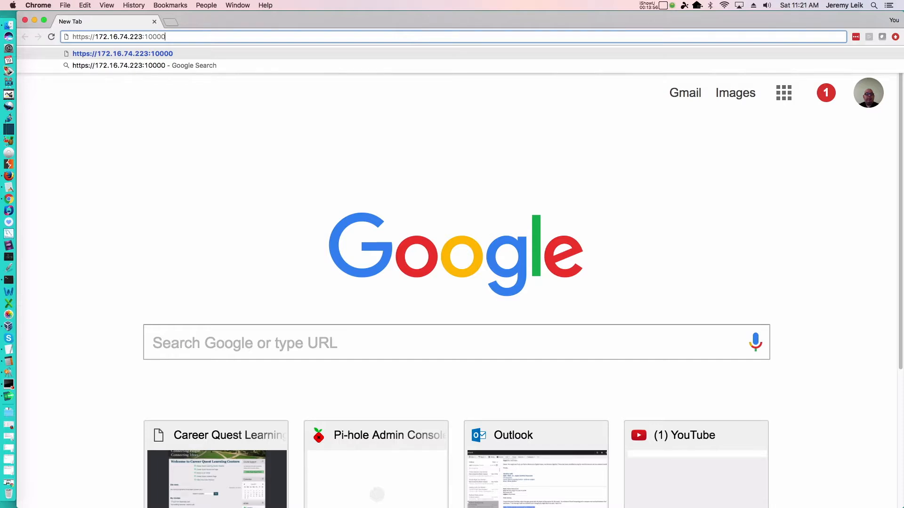
key("Return")
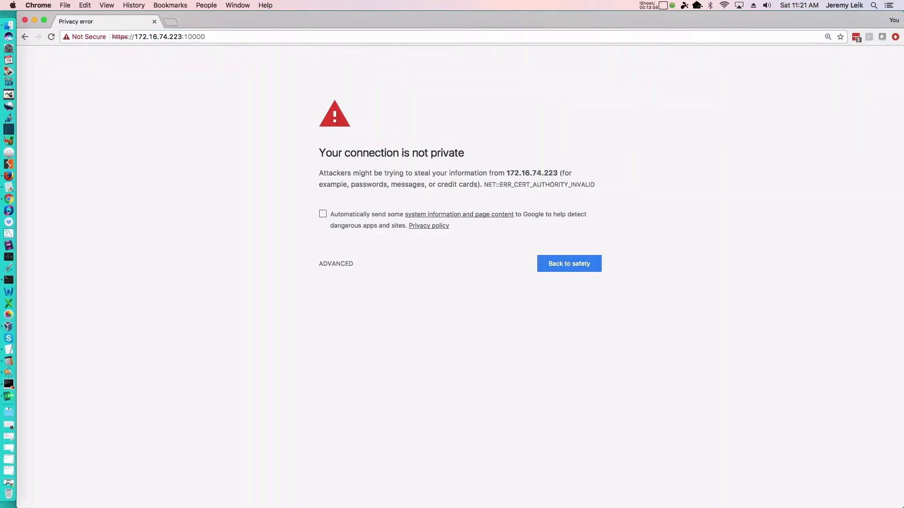
left_click(339, 265)
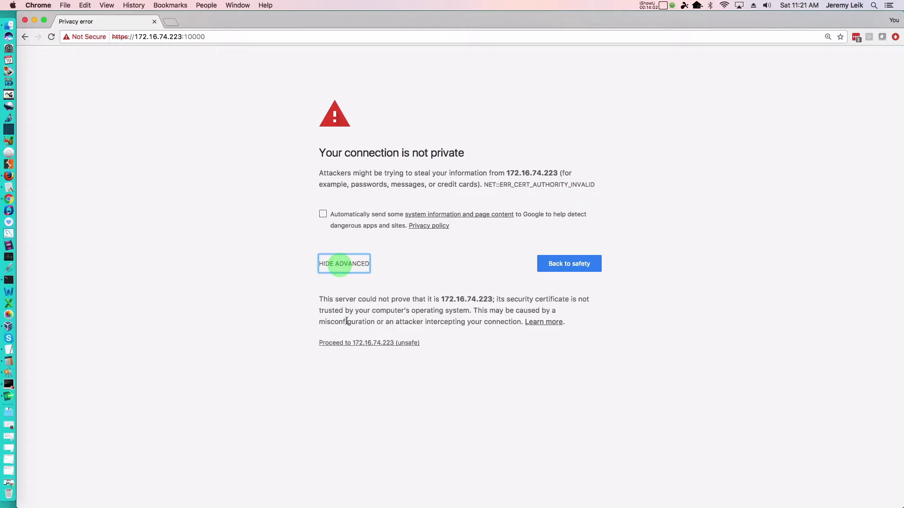
left_click(335, 346)
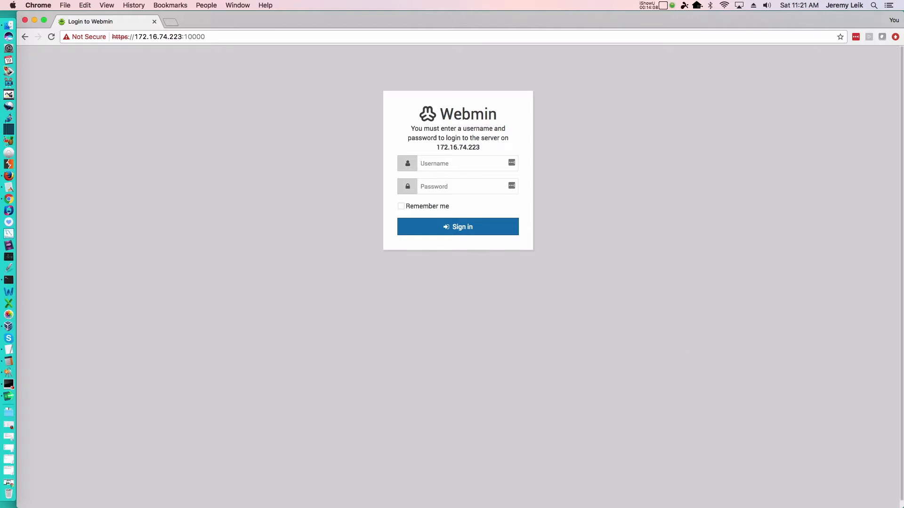
Sign in to Webmin as root with the account password, and decline saving the login in LastPass.
left_click(460, 165)
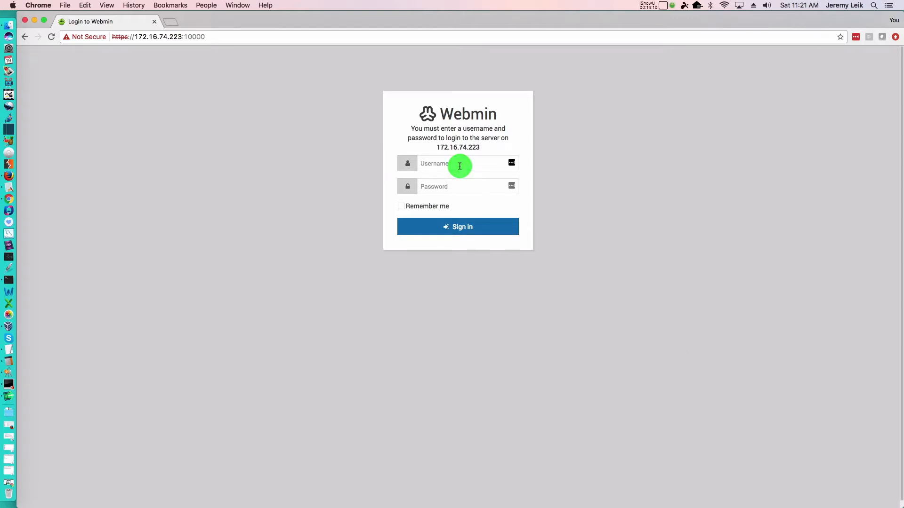
left_click(431, 166)
type("root")
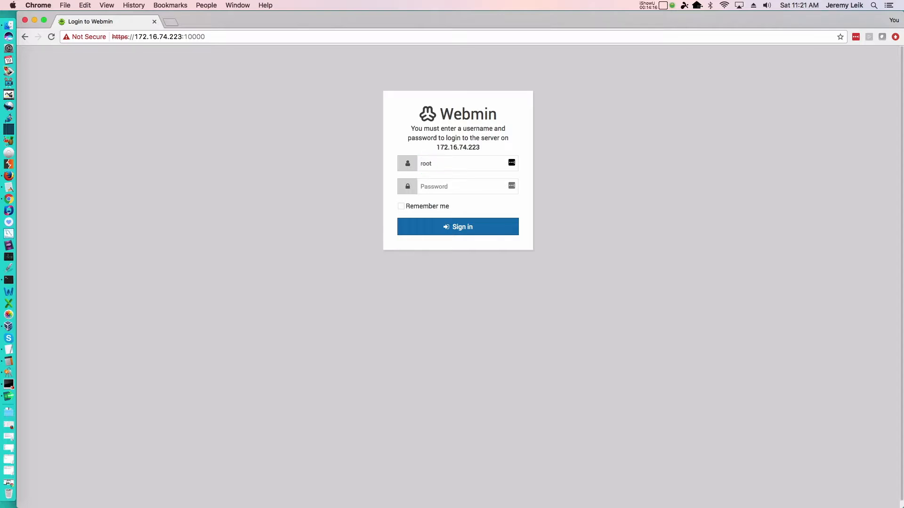
type("•")
key("super+equal")
key("super+equal")
key("super+equal")
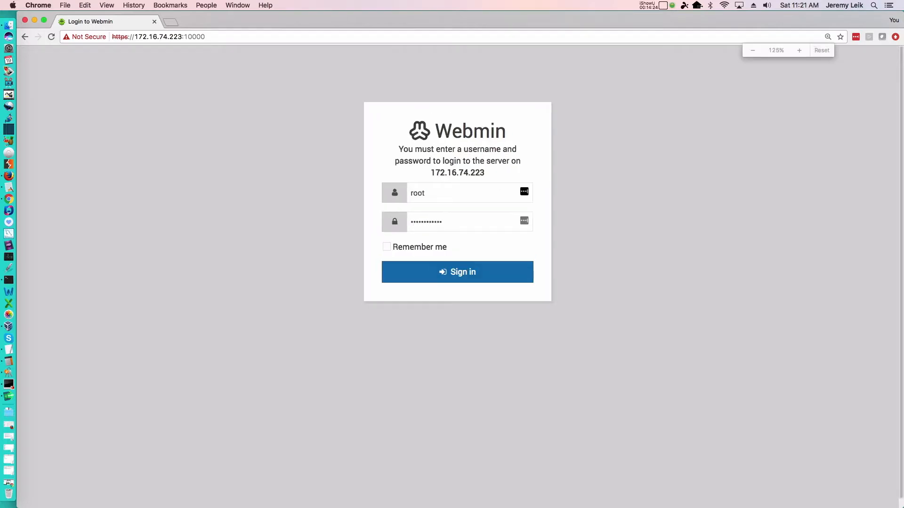
key("Return")
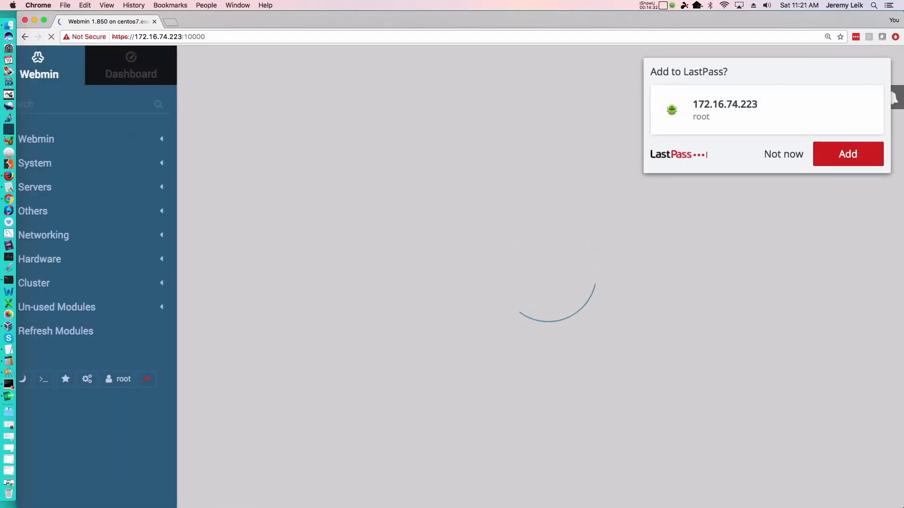
left_click(781, 157)
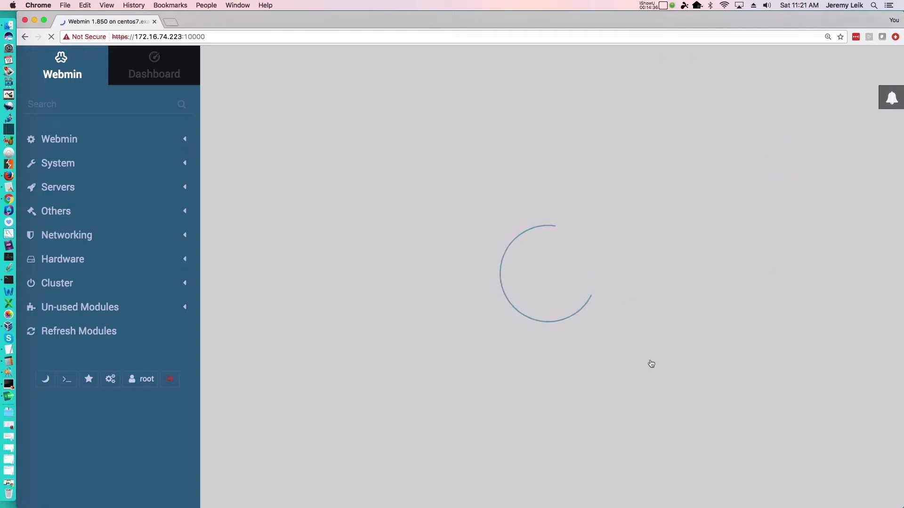
Look through the Backup Configuration Files and Change Language and Theme modules in the Webmin category, and collapse the category.
key("super+minus")
key("super+minus")
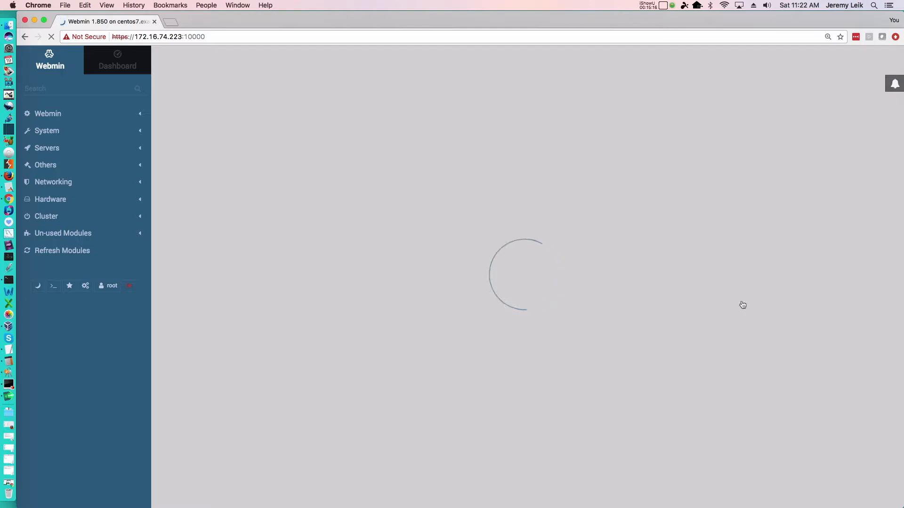
left_click(47, 114)
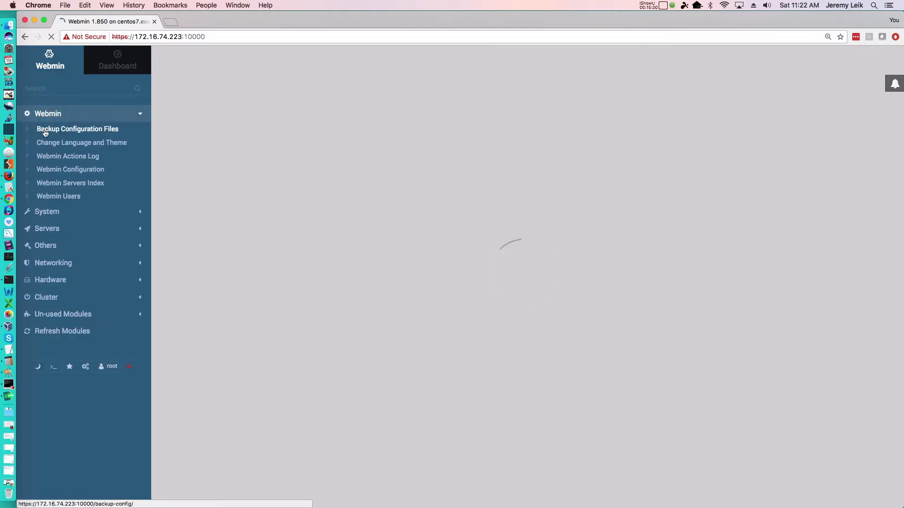
left_click(45, 132)
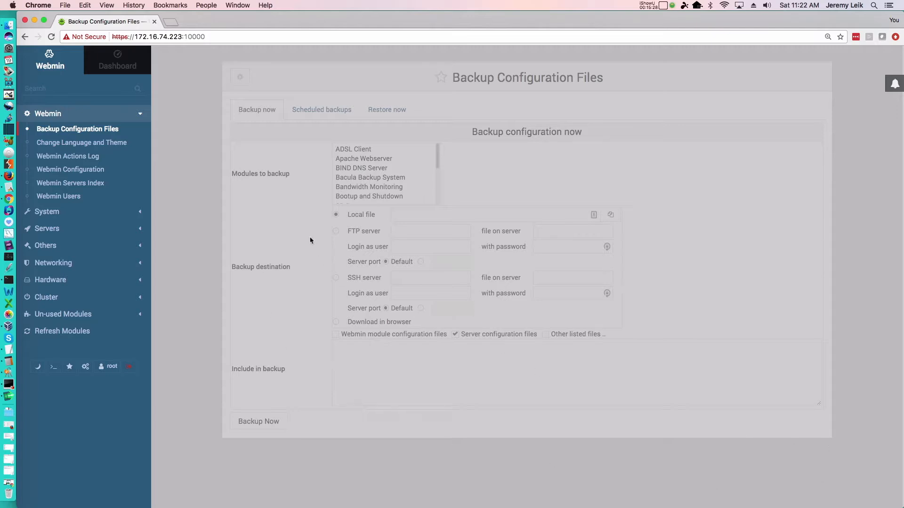
left_click(74, 144)
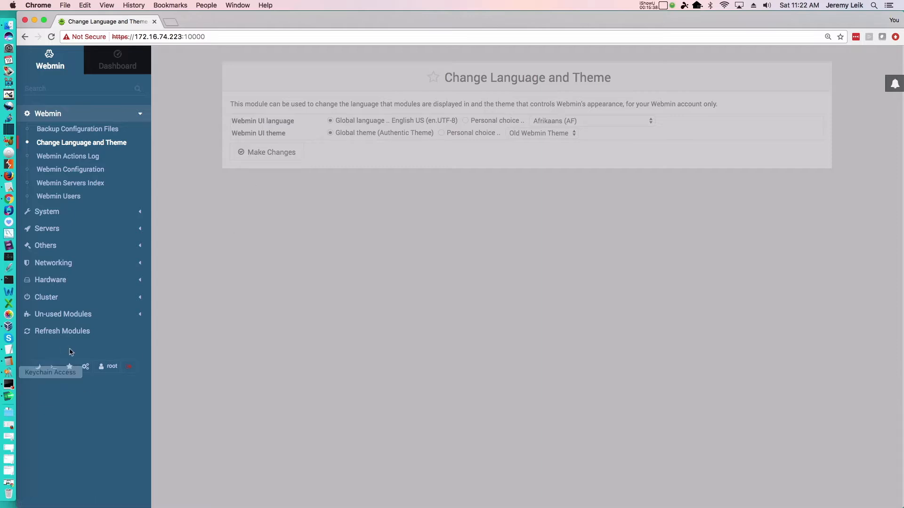
left_click(44, 116)
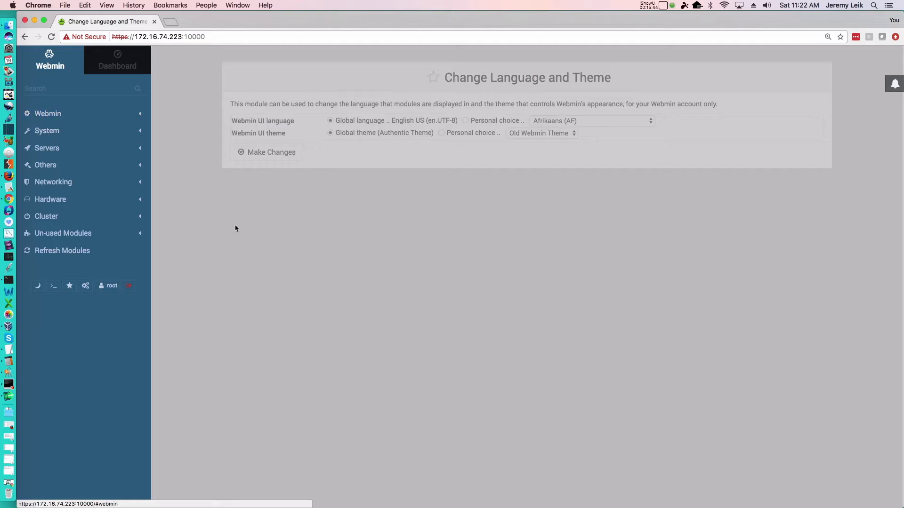
Log out of Webmin, sign back in as root with the account password, and decline saving the login in LastPass.
left_click(130, 288)
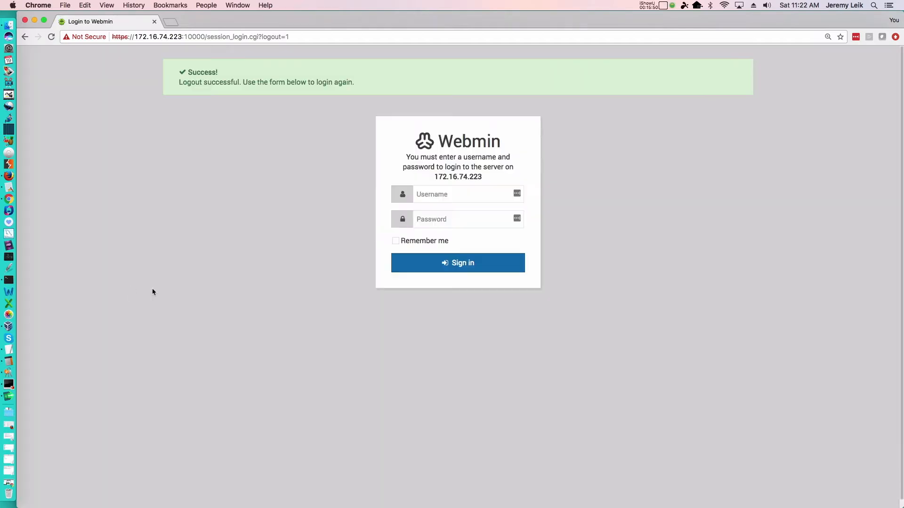
left_click(457, 195)
type("root")
key("Tab")
type("p")
key("Return")
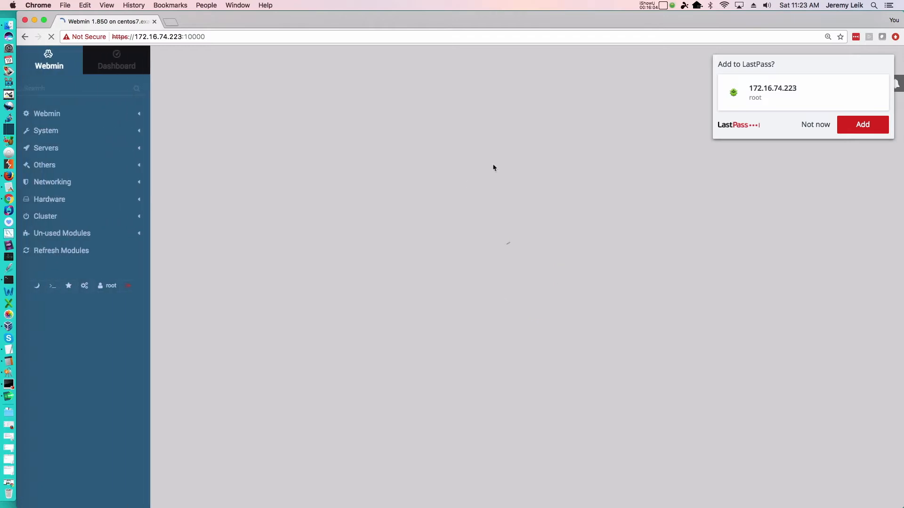
left_click(814, 124)
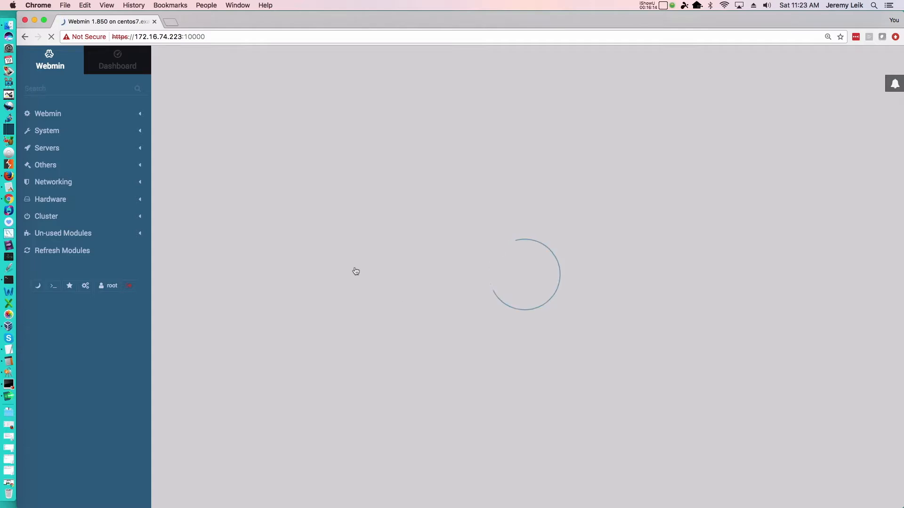
Check Webmin's notifications and favorites, close them, and wait for the System Information page to load.
left_click(892, 89)
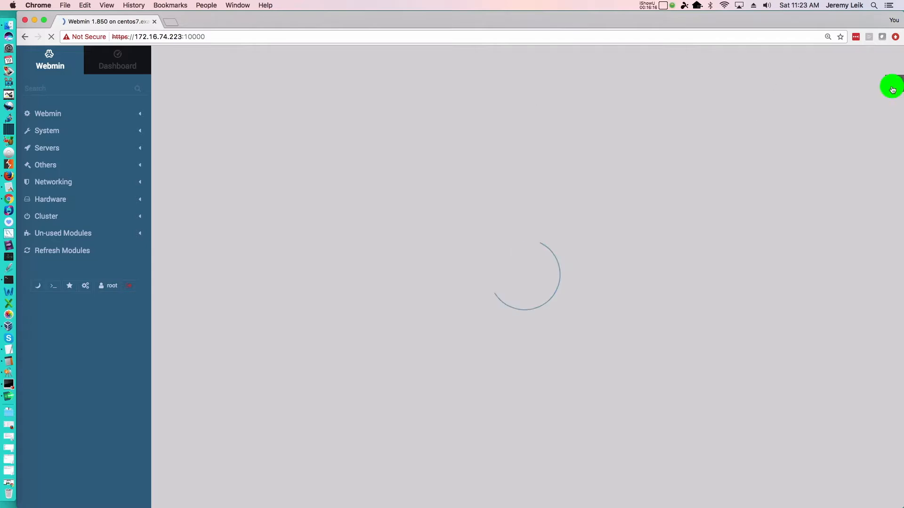
left_click(816, 55)
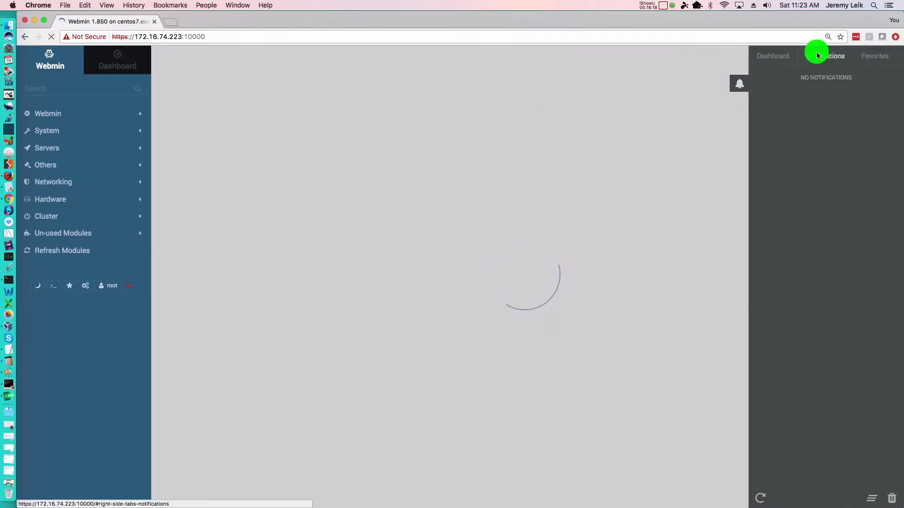
left_click(869, 56)
left_click(739, 82)
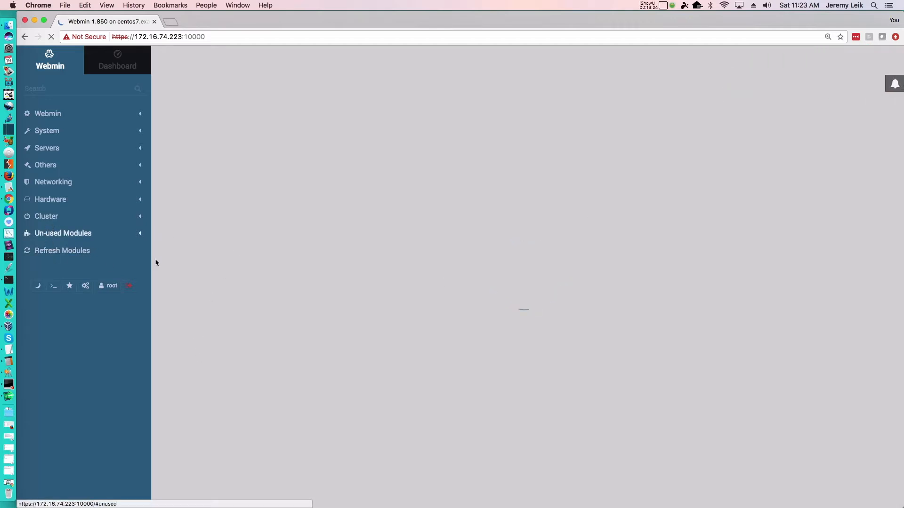
left_click(520, 248)
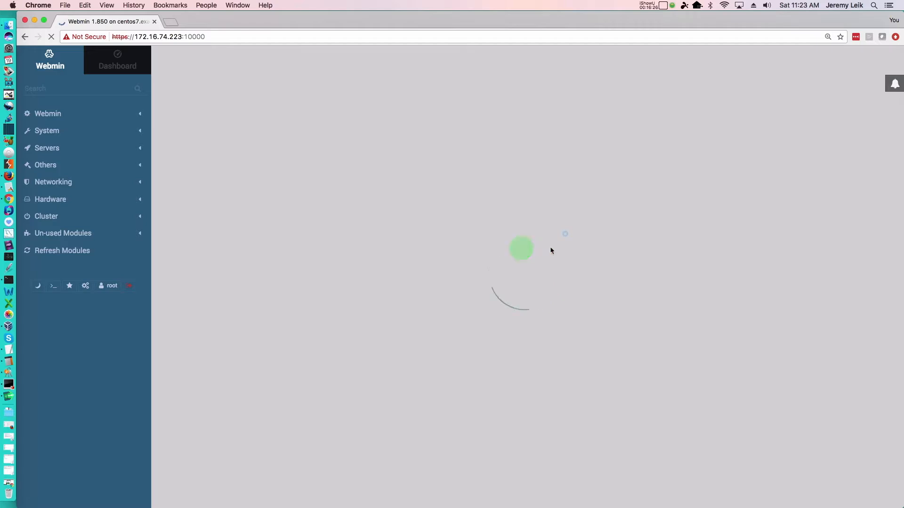
left_click(566, 234)
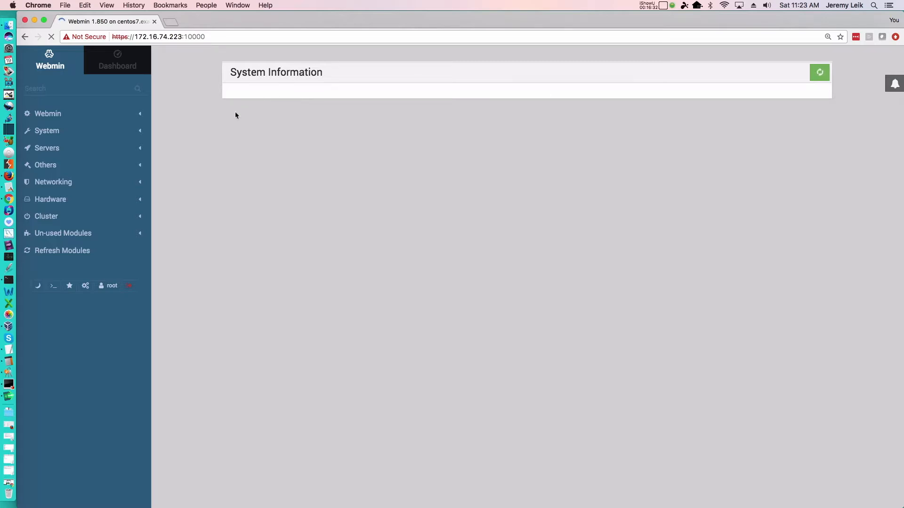
Look through the Bootup and Shutdown and Change Passwords modules in the System category, and expand the Servers category.
left_click(46, 134)
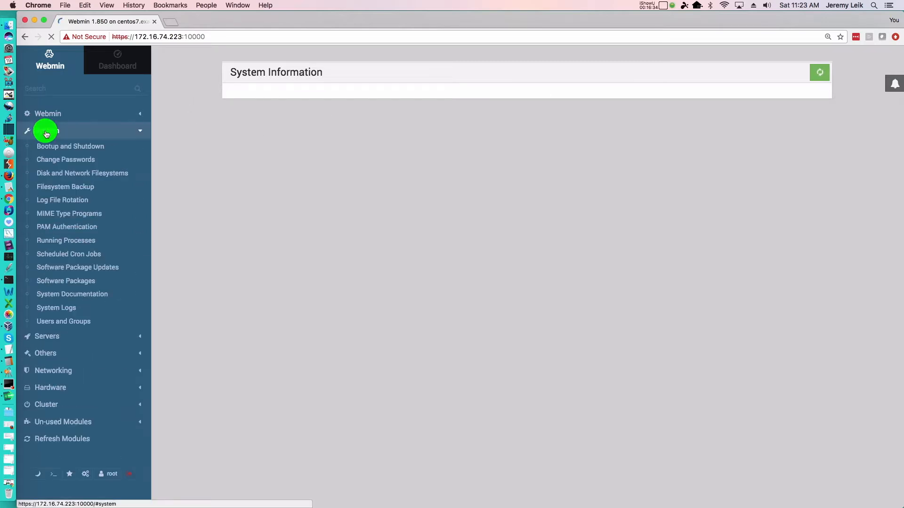
left_click(54, 150)
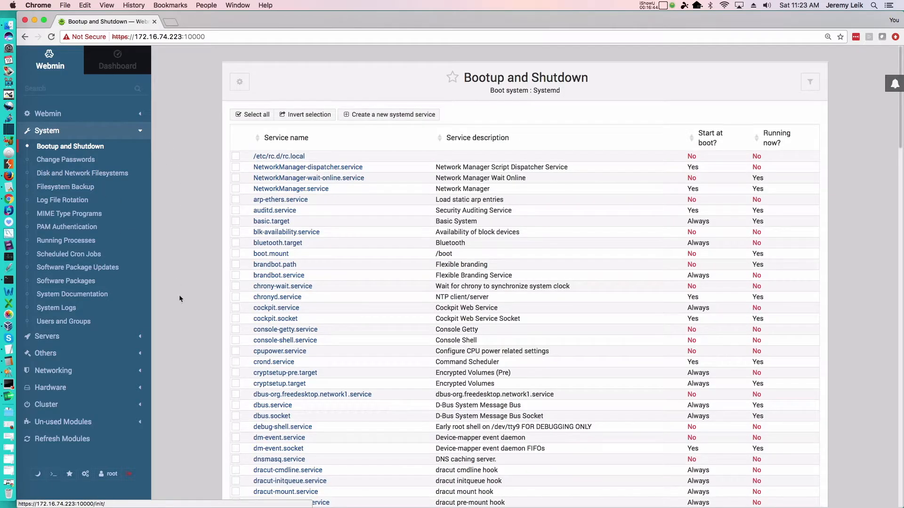
left_click(51, 163)
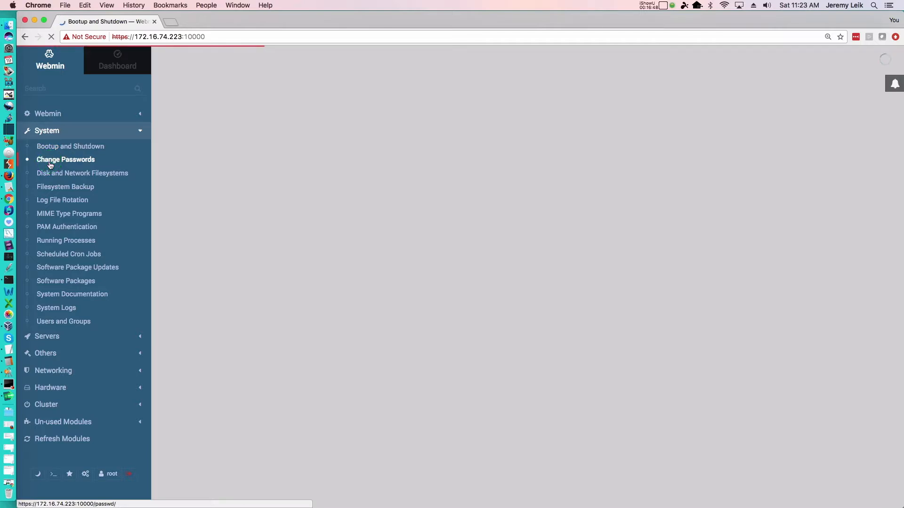
left_click(46, 135)
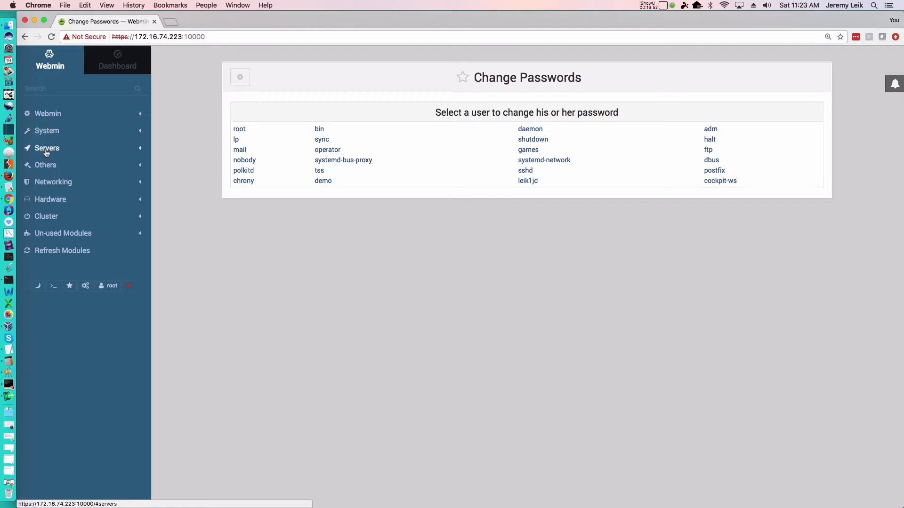
left_click(46, 148)
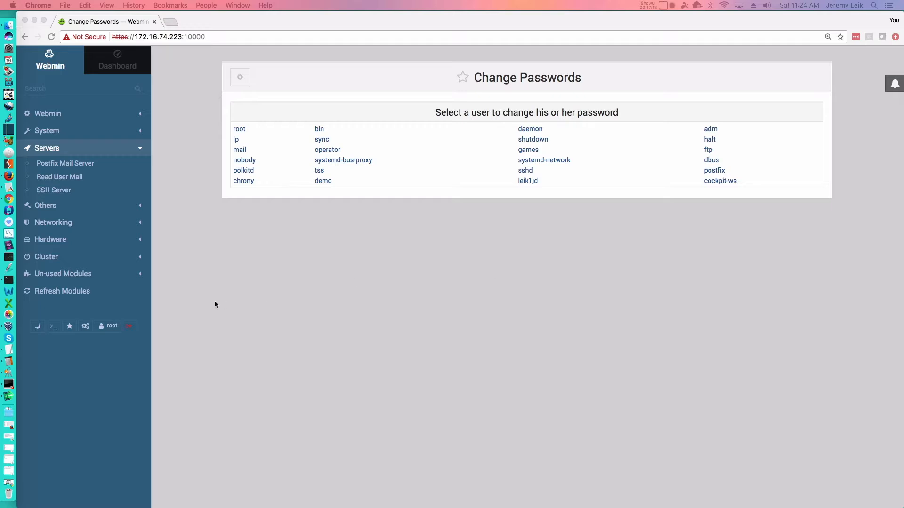
Install the Apache Webserver package from Webmin's un-used modules using YUM, and return to the Apache Webserver module.
left_click(50, 278)
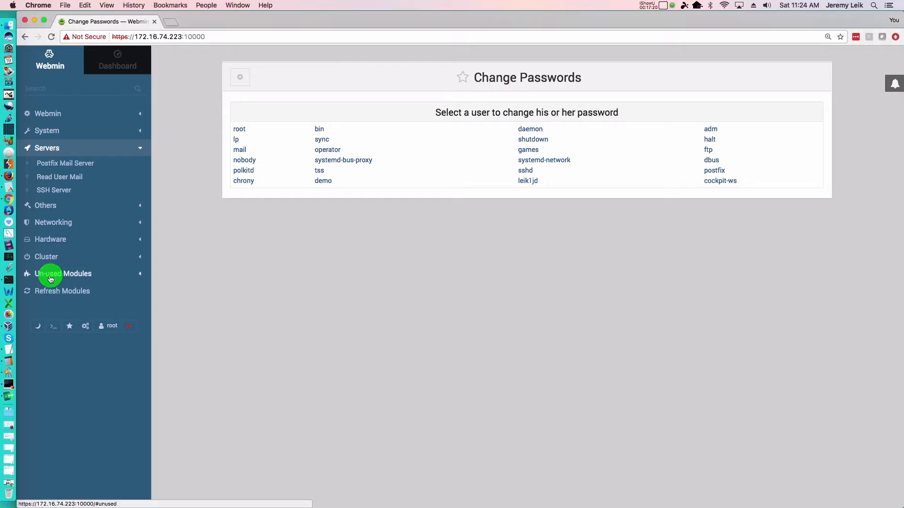
left_click(45, 276)
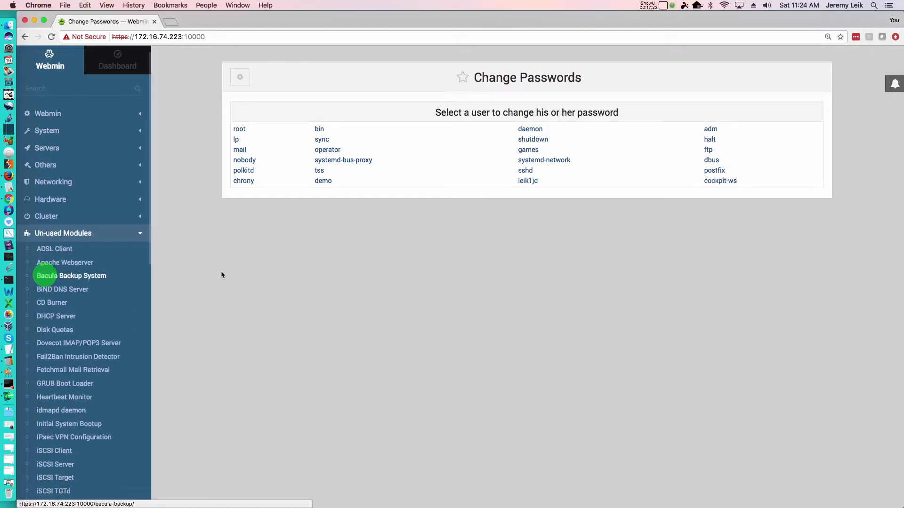
left_click(54, 265)
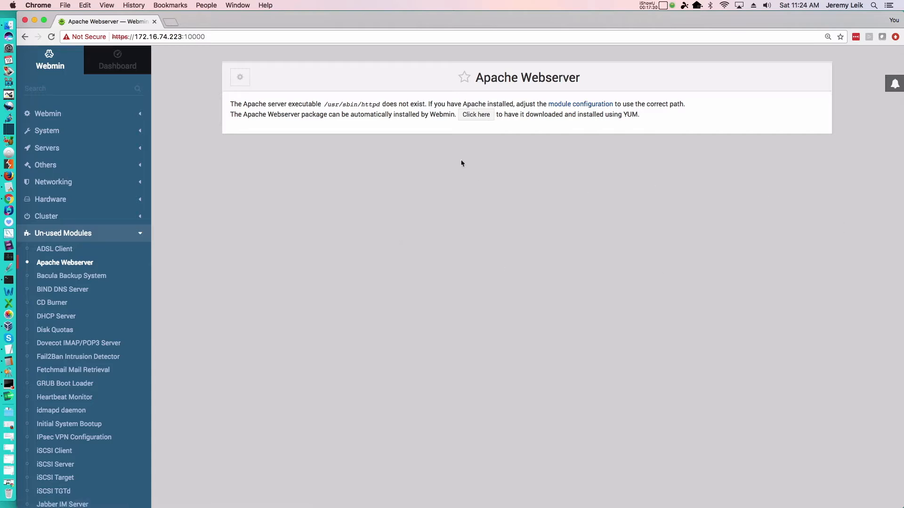
left_click(477, 116)
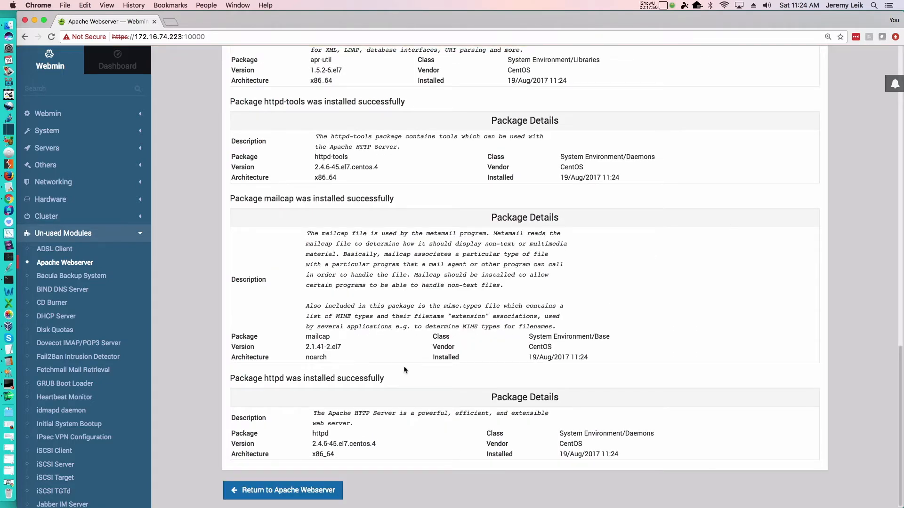
left_click(264, 491)
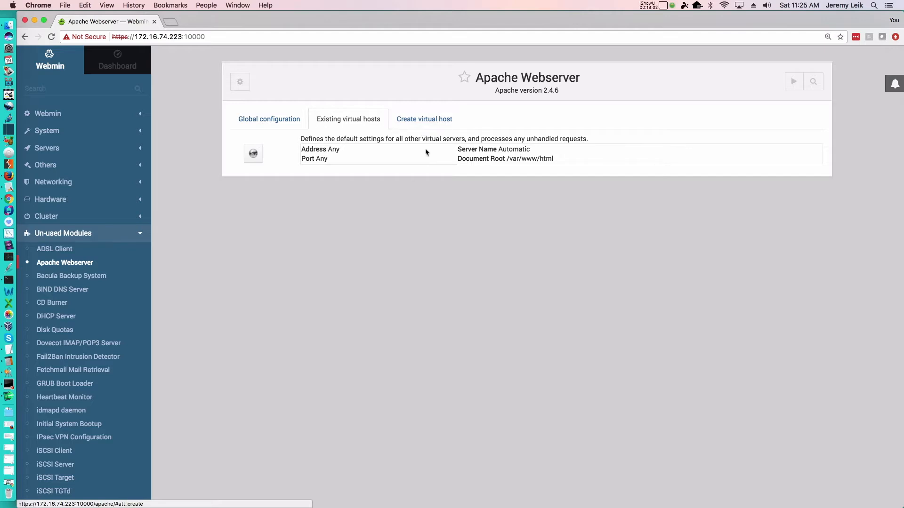
Look at Apache's virtual host creation form and global configuration options, and collapse the Un-used Modules category.
left_click(413, 124)
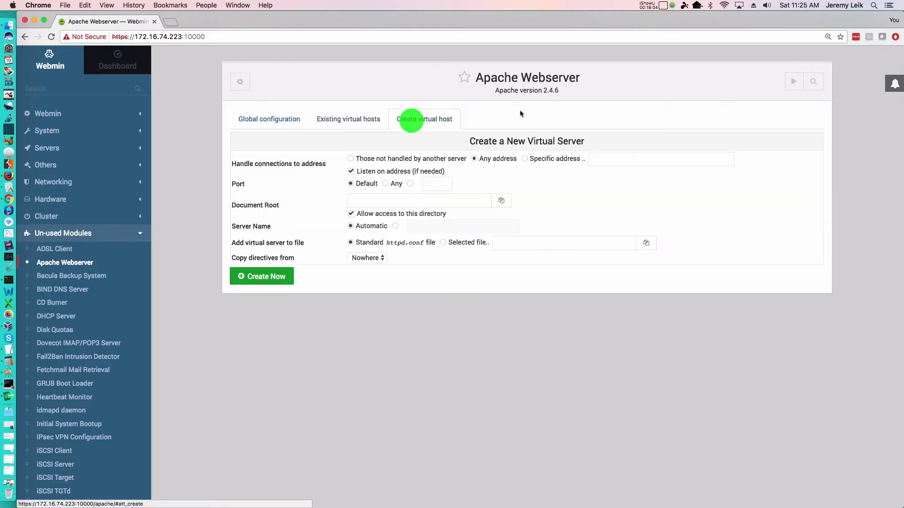
left_click(258, 121)
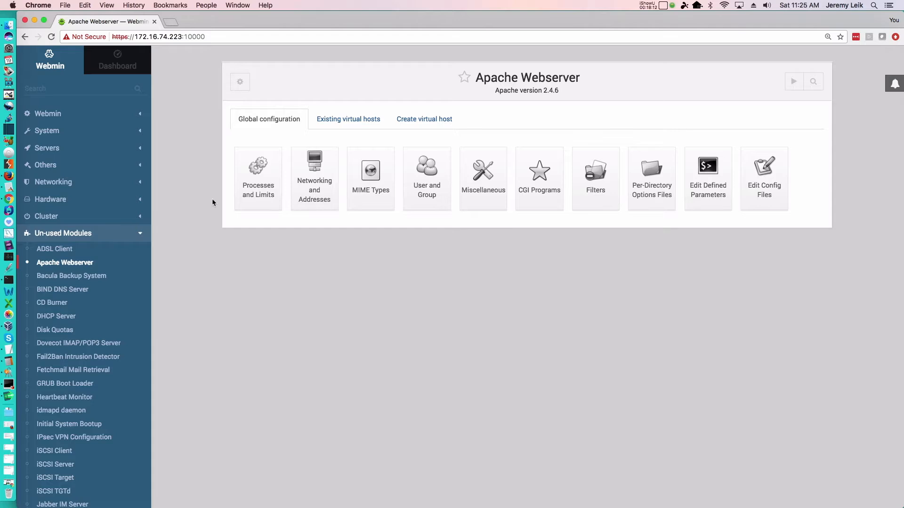
left_click(44, 235)
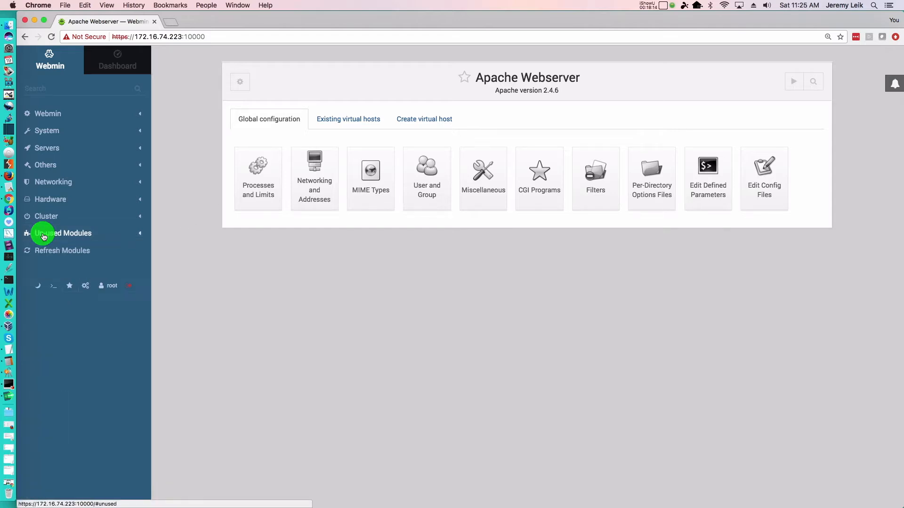
Reload Webmin to update its module list, and open Apache Webserver from the Servers category.
left_click(46, 149)
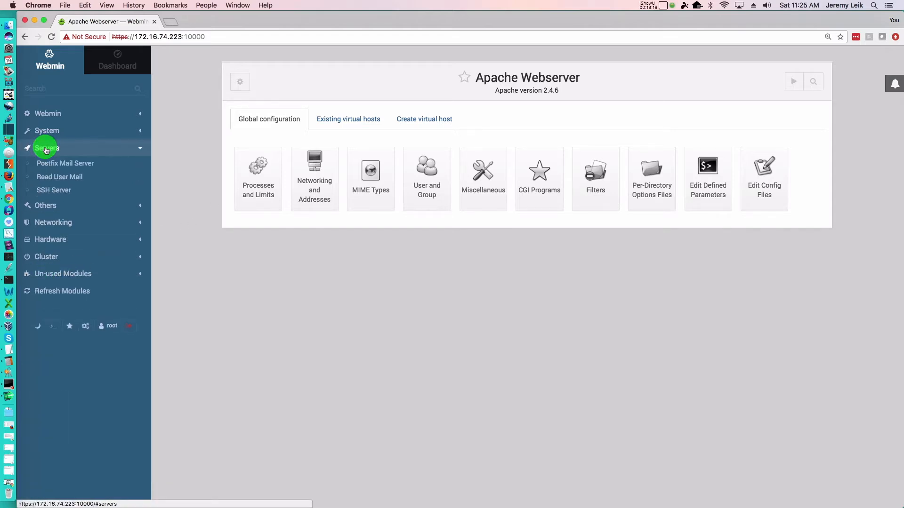
left_click(52, 37)
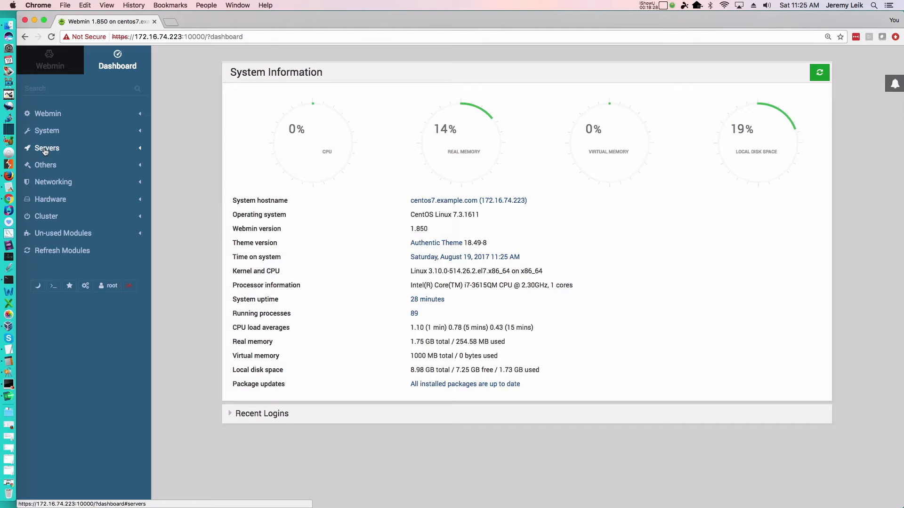
left_click(46, 148)
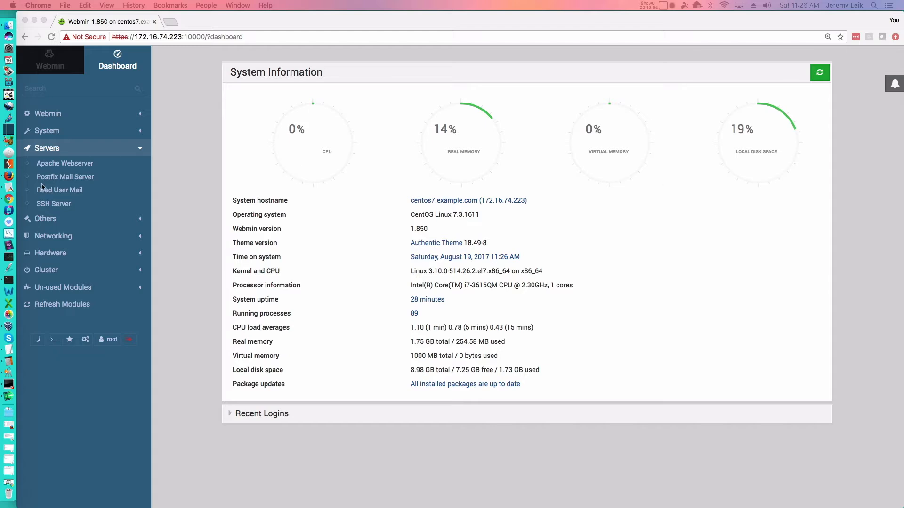
left_click(47, 167)
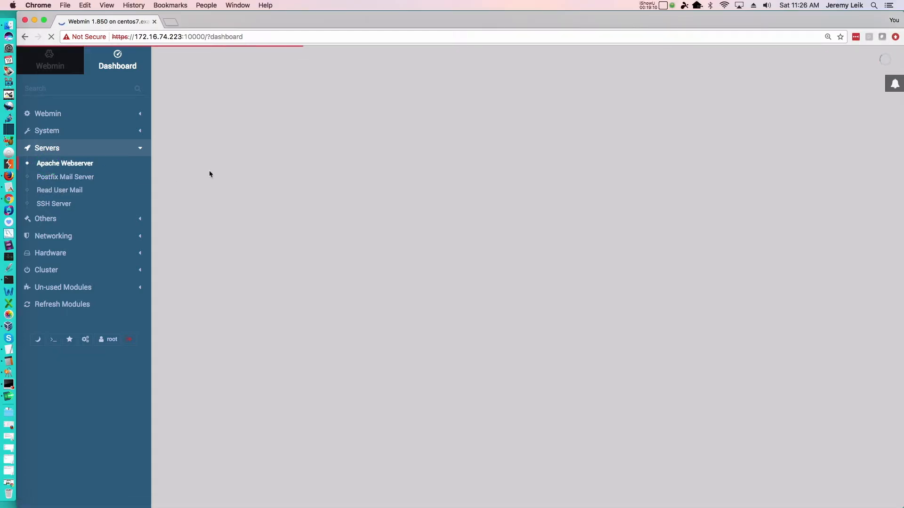
Start the Apache web server and display its global configuration options.
left_click(266, 124)
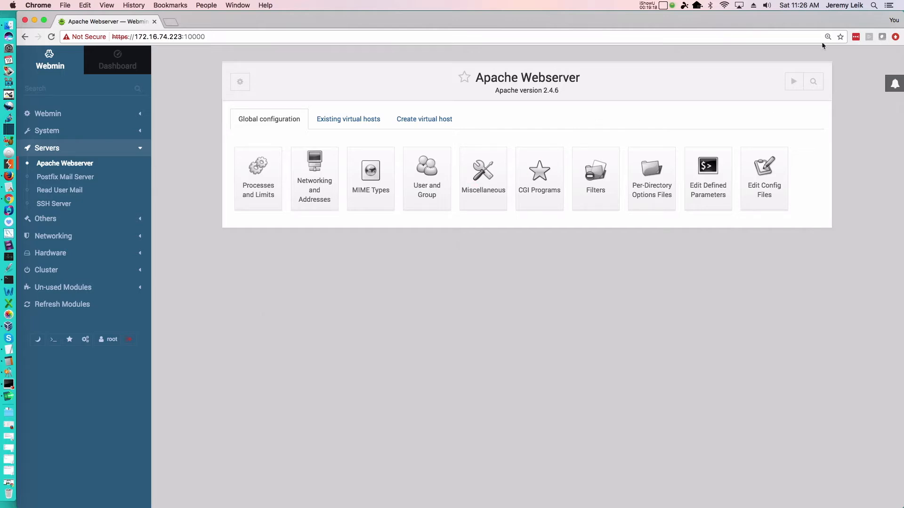
left_click(794, 82)
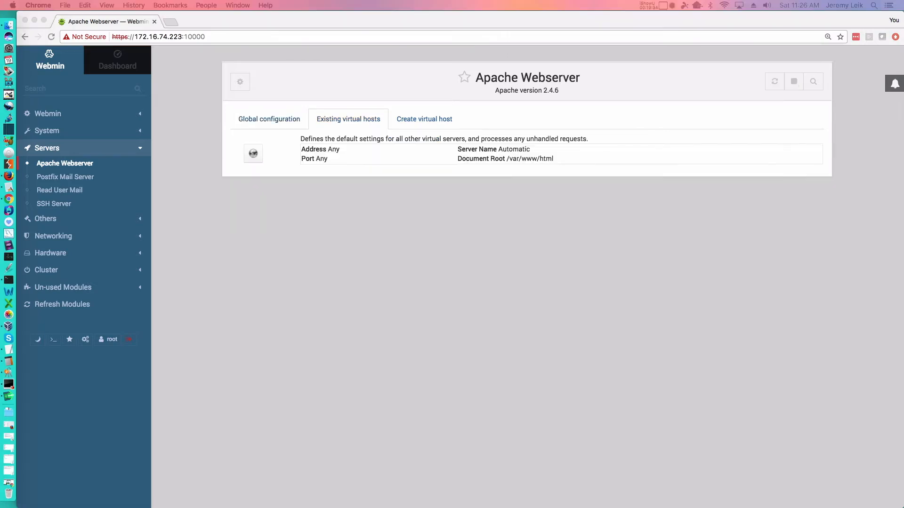
left_click(257, 118)
left_click(236, 121)
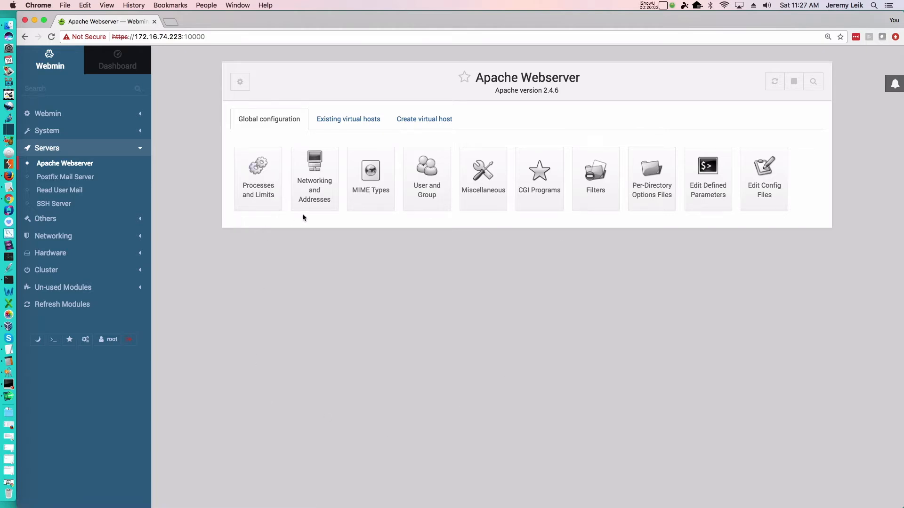
Create an Apache virtual host with document root demosite, leaving the address, port and server name at their defaults.
left_click(416, 123)
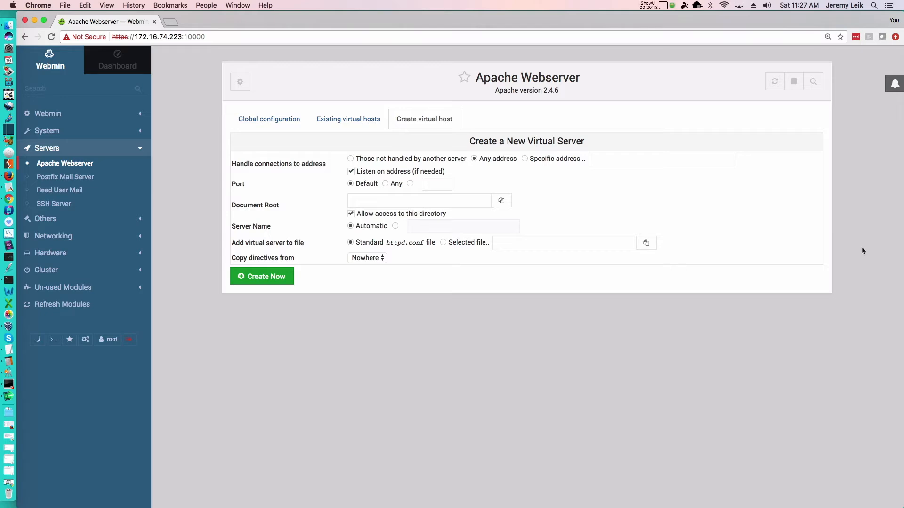
left_click(392, 201)
type("demosite1")
key("BackSpace")
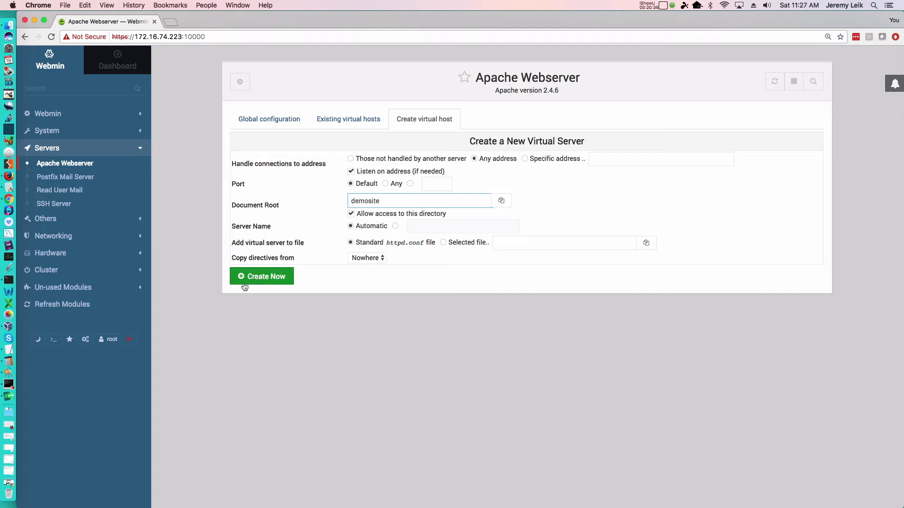
left_click(265, 279)
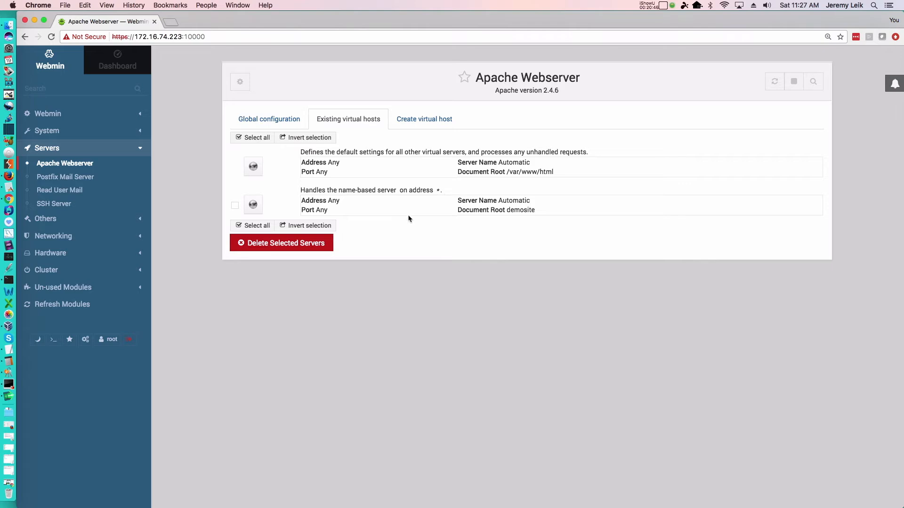
Compare the details of the default virtual server and the demosite virtual host in the existing hosts list.
left_click_drag(565, 172, 457, 171)
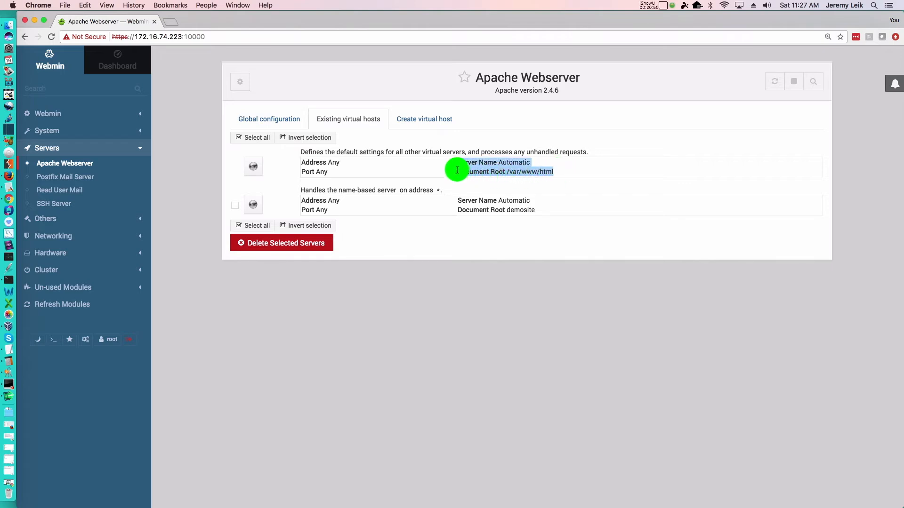
left_click(598, 161)
left_click_drag(555, 171, 297, 152)
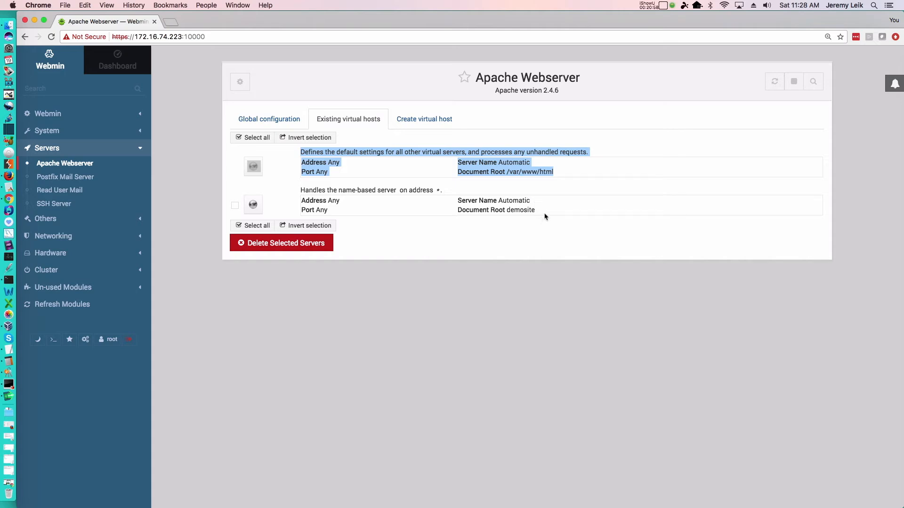
left_click_drag(542, 214, 294, 204)
left_click(537, 237)
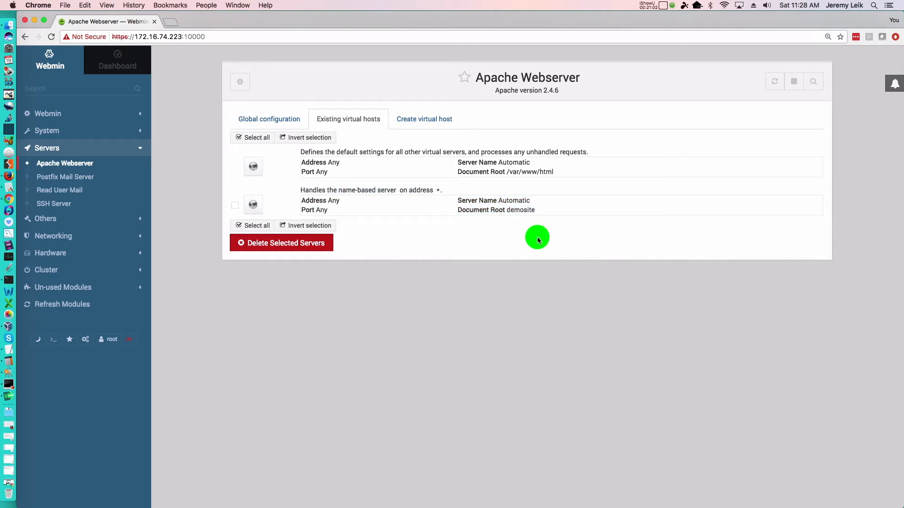
key("super+Tab")
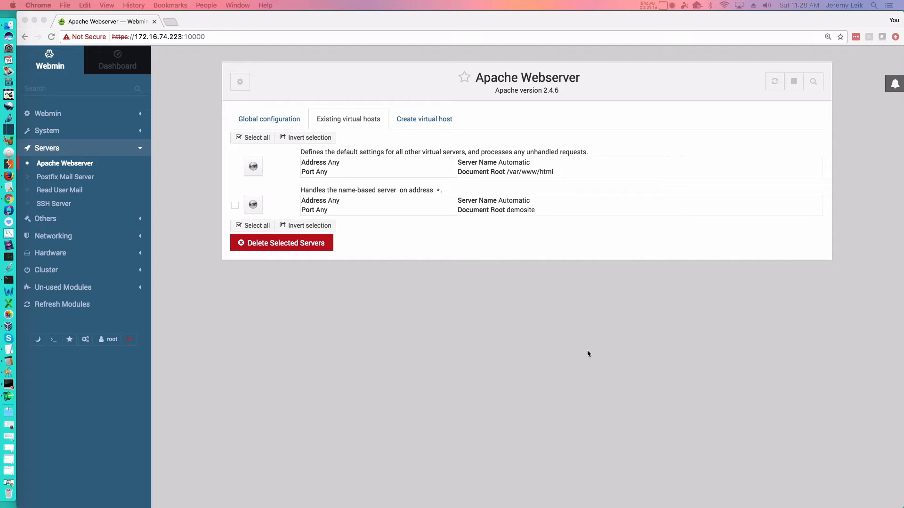
left_click(42, 117)
left_click(43, 118)
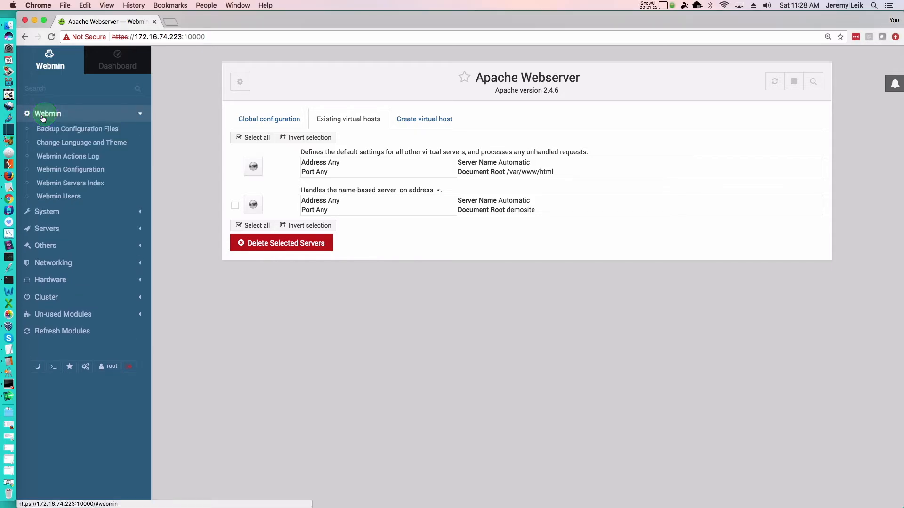
left_click(38, 117)
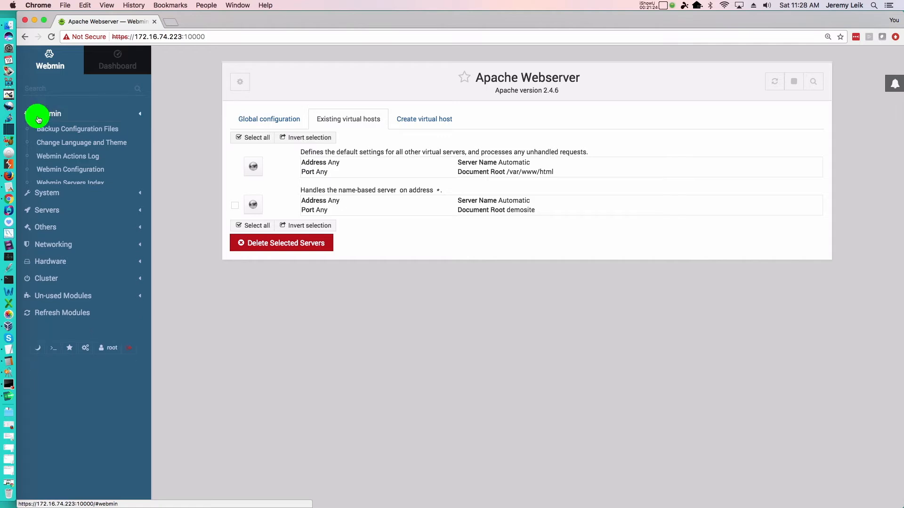
Open FirewallD in the Networking category and add RH-Satellite-6 as an allowed service in the public zone.
left_click(40, 182)
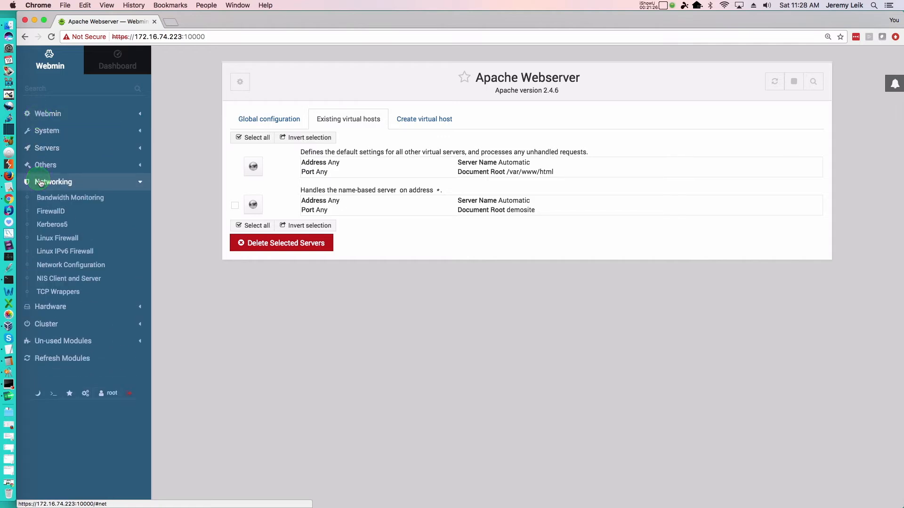
left_click(42, 215)
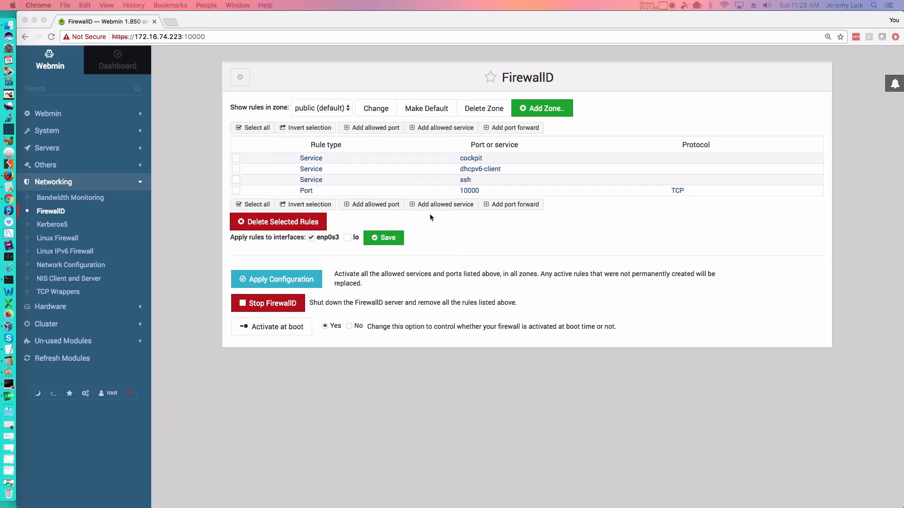
left_click(413, 206)
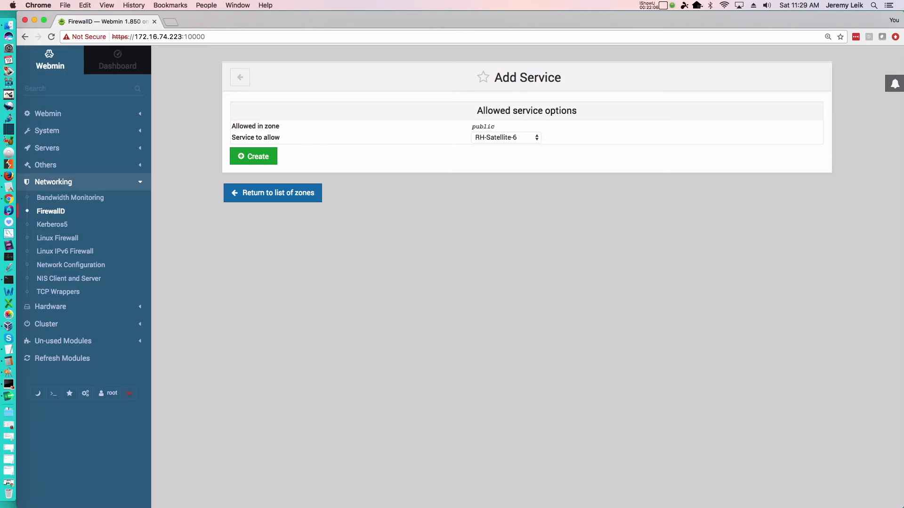
left_click(254, 158)
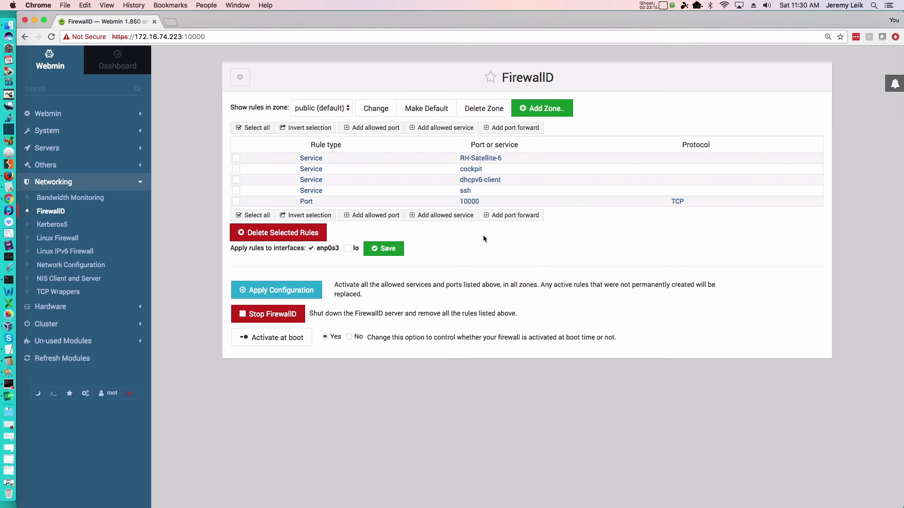
Add http as an allowed service in the public zone of FirewallD.
left_click(431, 219)
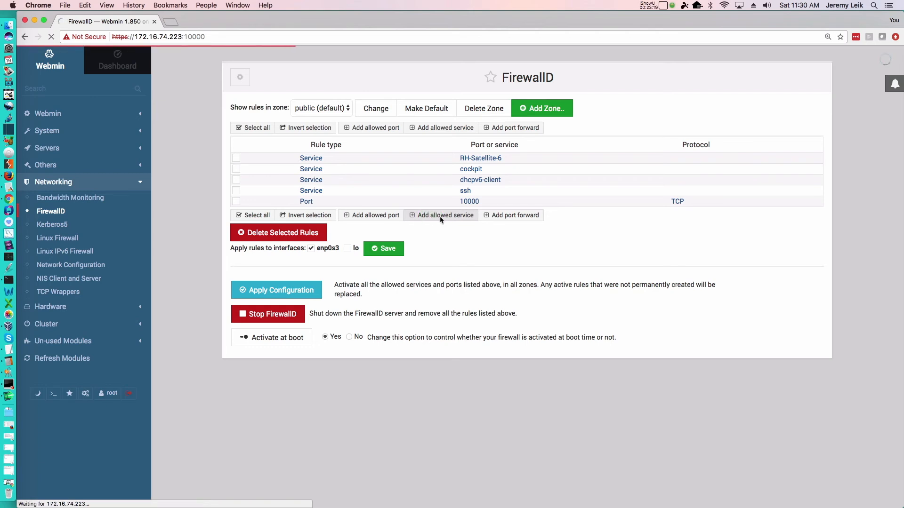
left_click(442, 216)
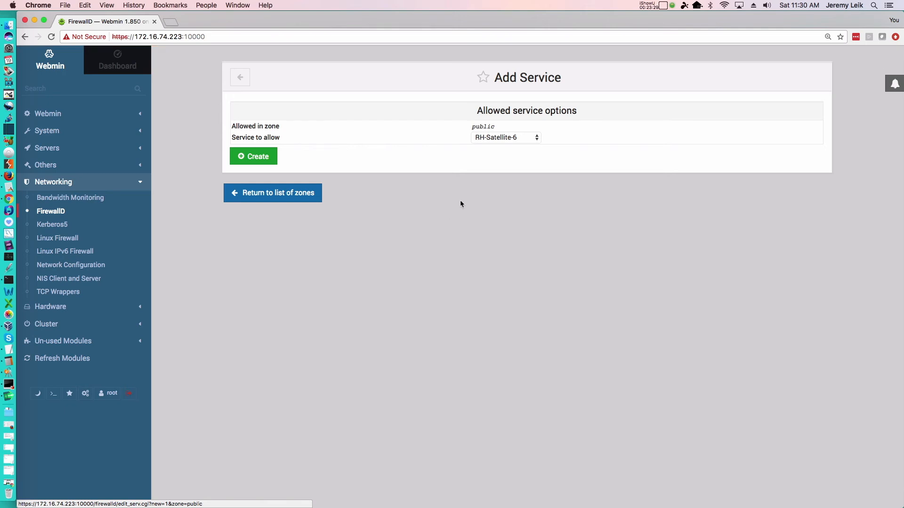
left_click(538, 139)
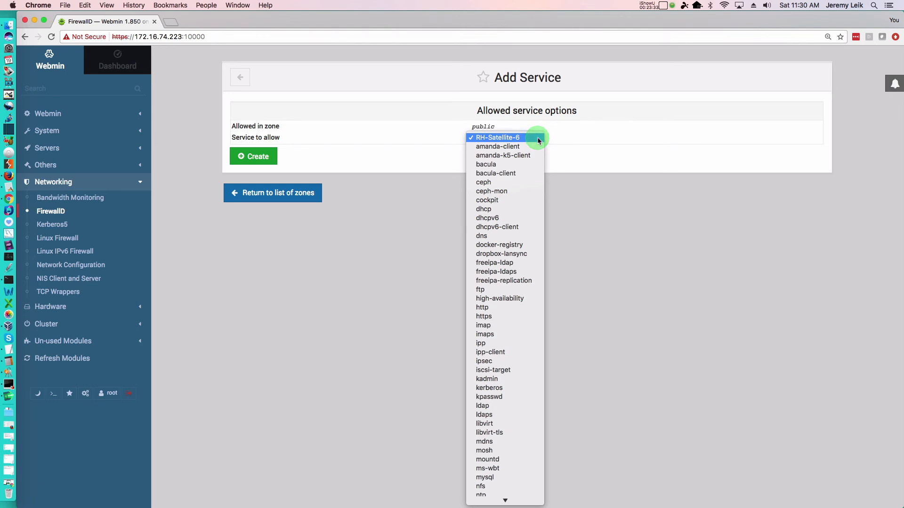
left_click(496, 309)
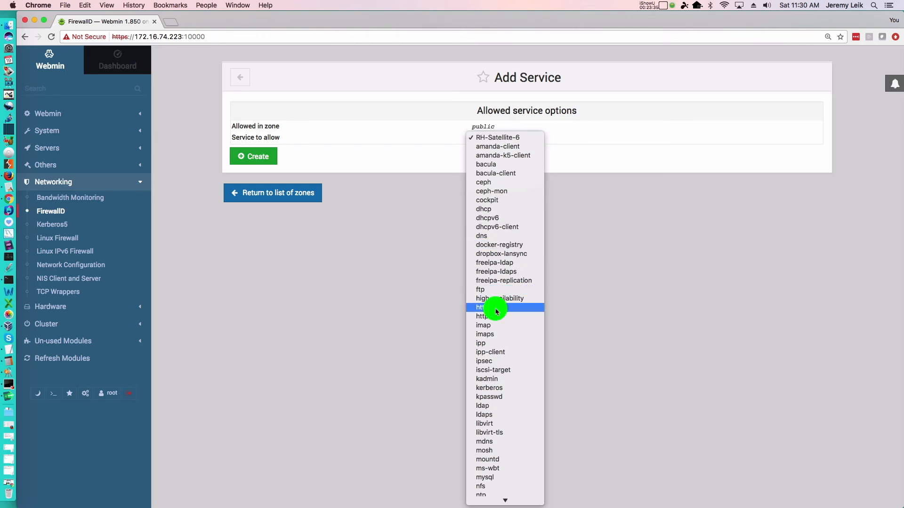
left_click(245, 158)
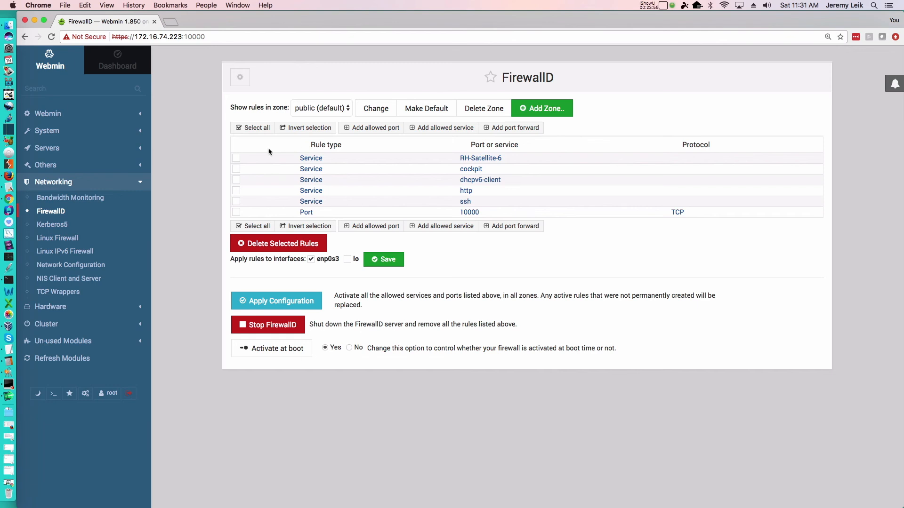
Delete the RH-Satellite-6 service rule from the public zone and apply the firewall configuration.
left_click(236, 158)
left_click(252, 246)
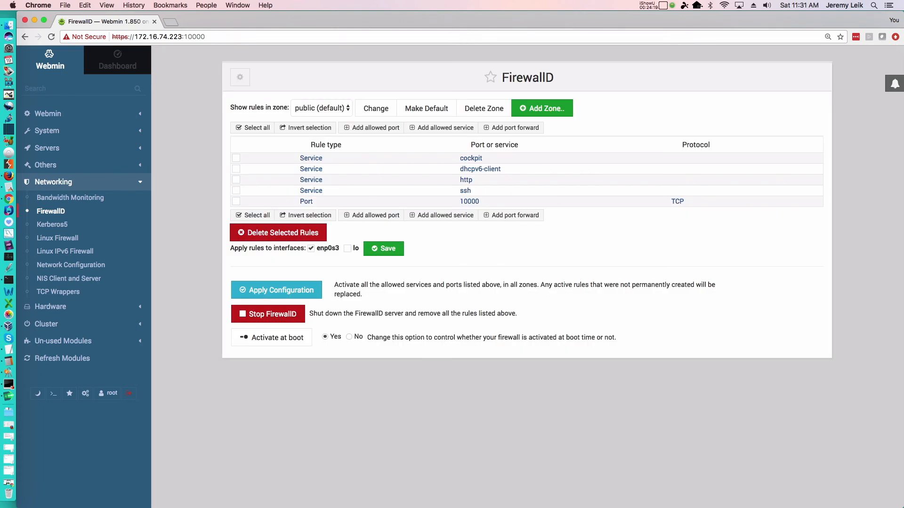
right_click(322, 380)
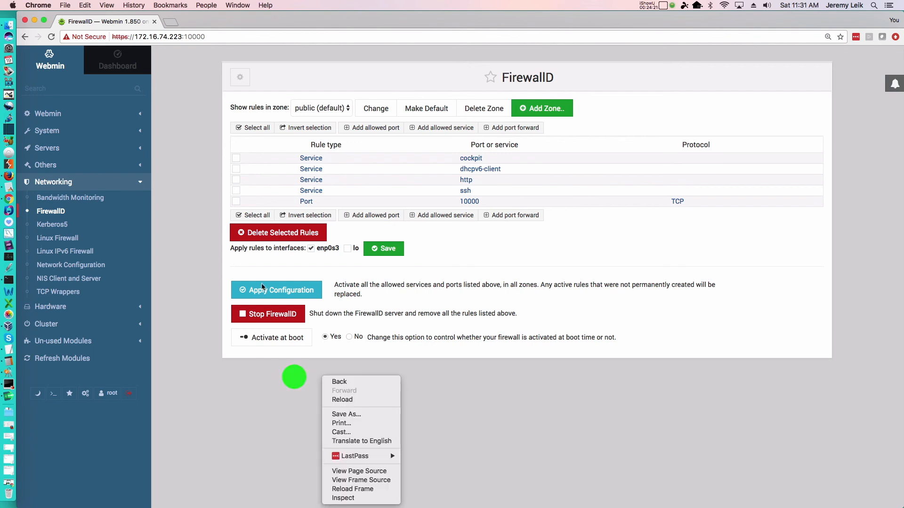
left_click(260, 291)
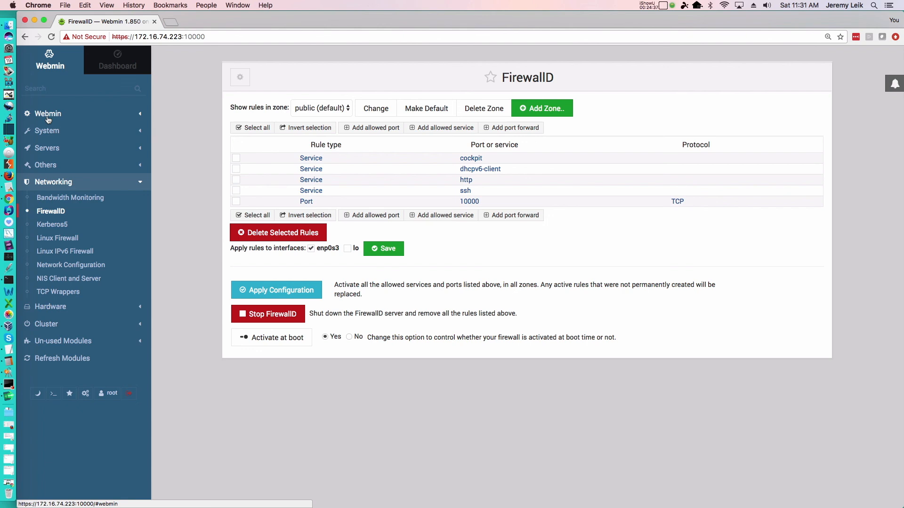
Open Webmin Configuration and look through the modules in the Others, Servers and Un-used Modules categories.
left_click(48, 118)
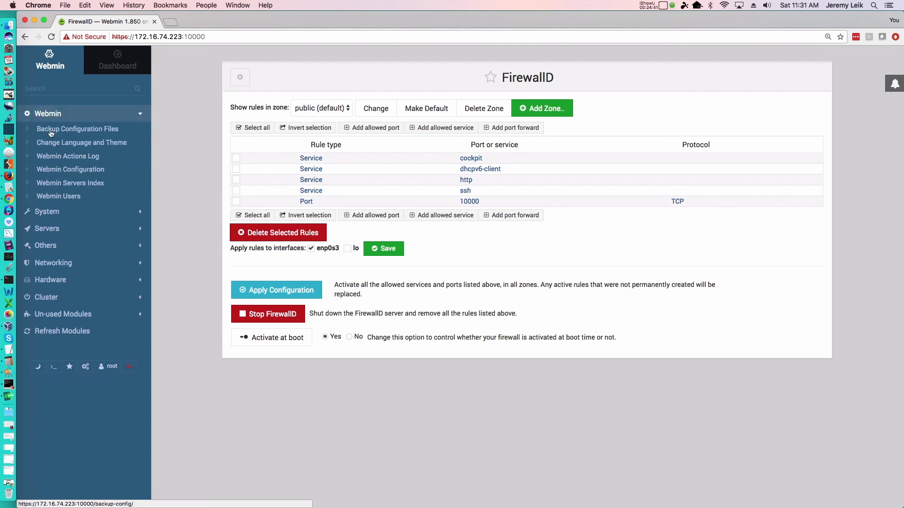
left_click(46, 175)
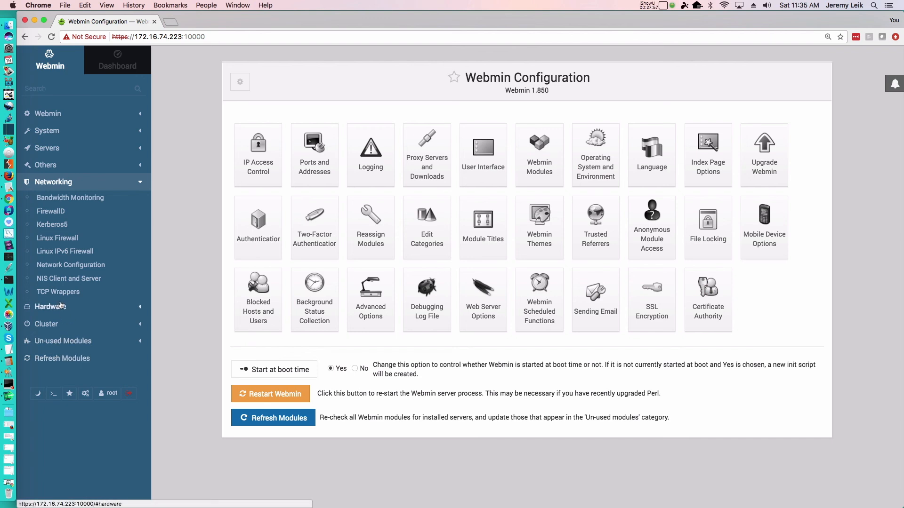
left_click(45, 166)
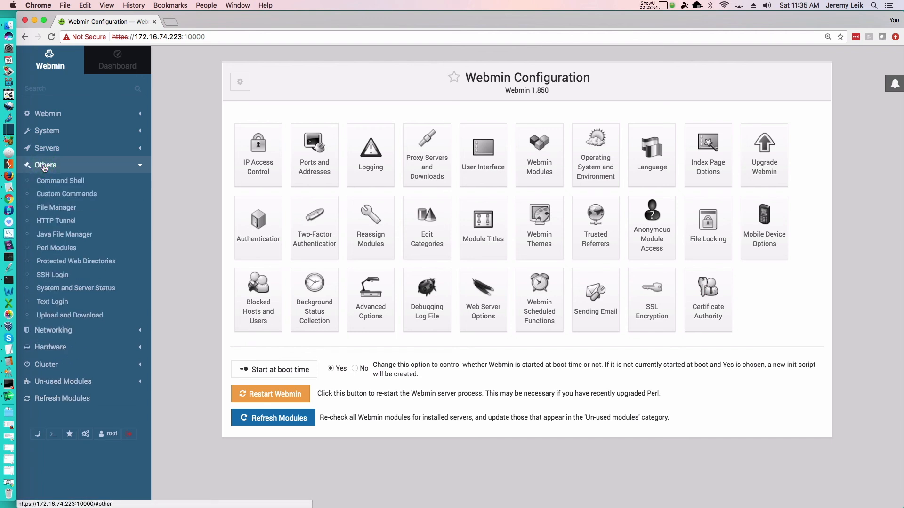
left_click(49, 146)
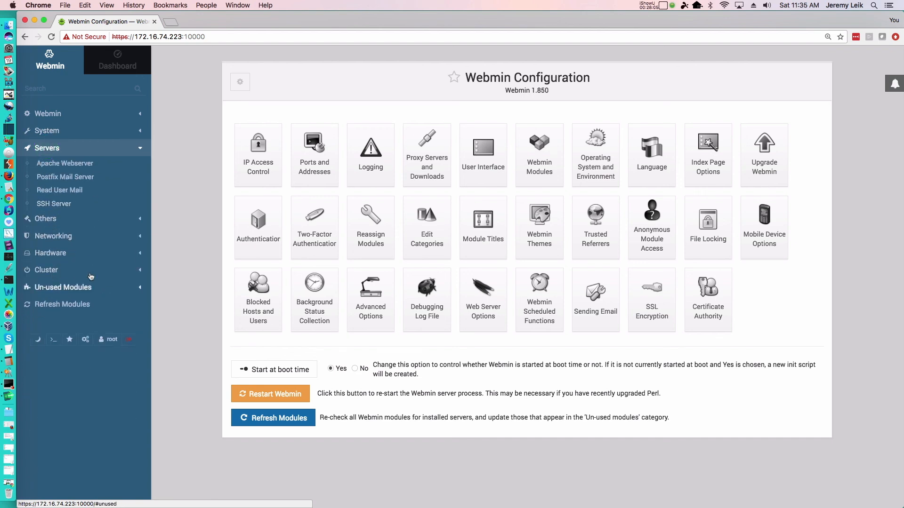
left_click(64, 288)
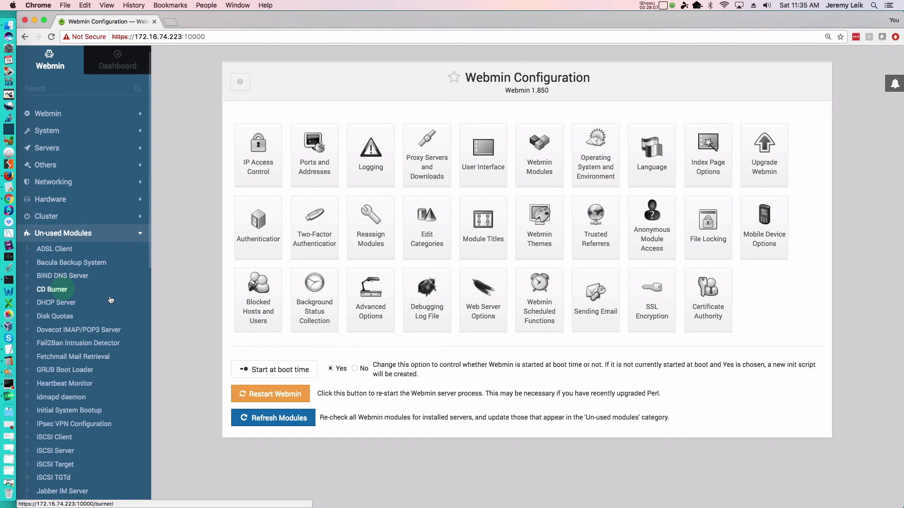